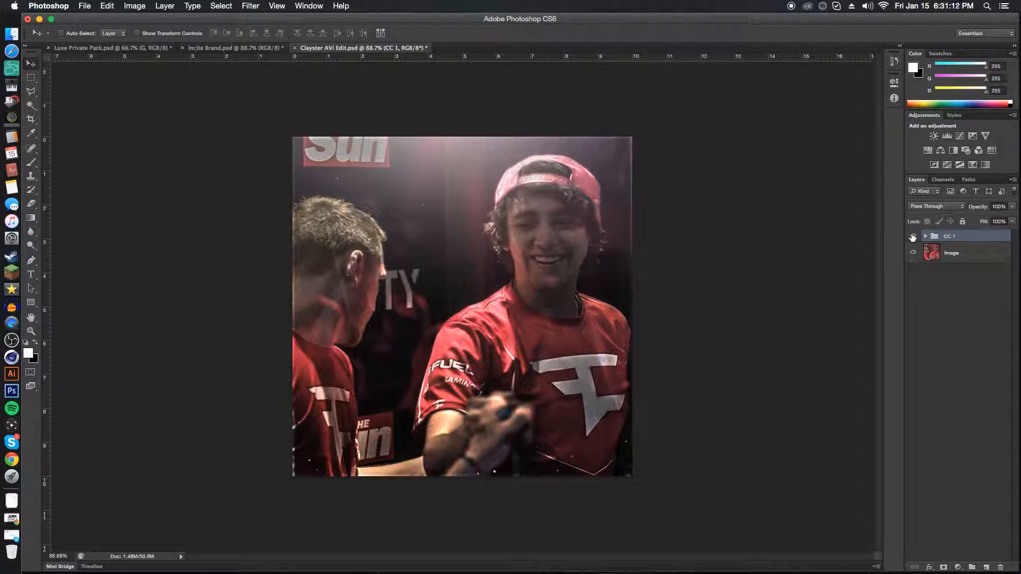
Compare the image with and without the CC 1 group, leave the group hidden, and select the Image layer.
click(913, 238)
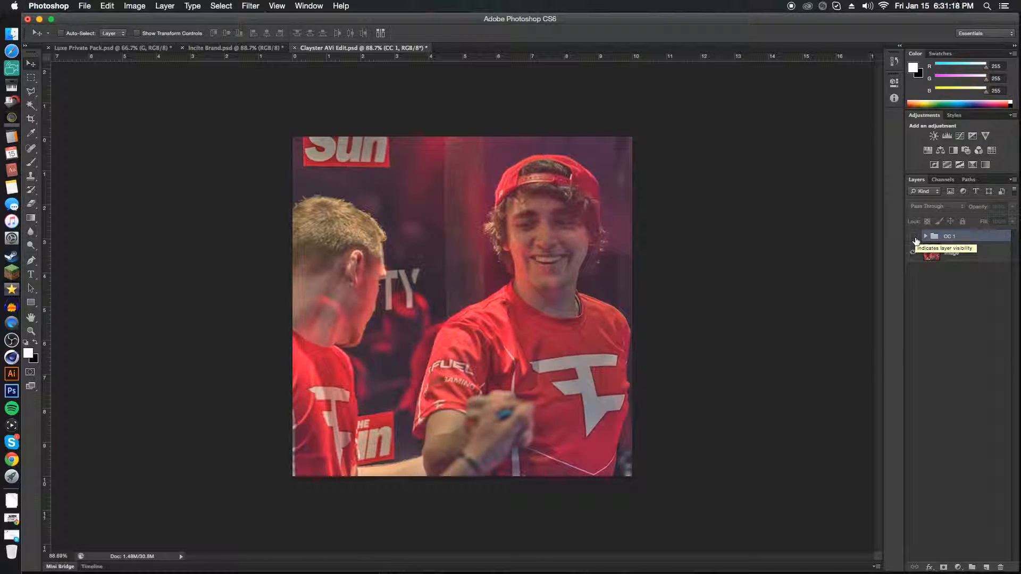
click(914, 238)
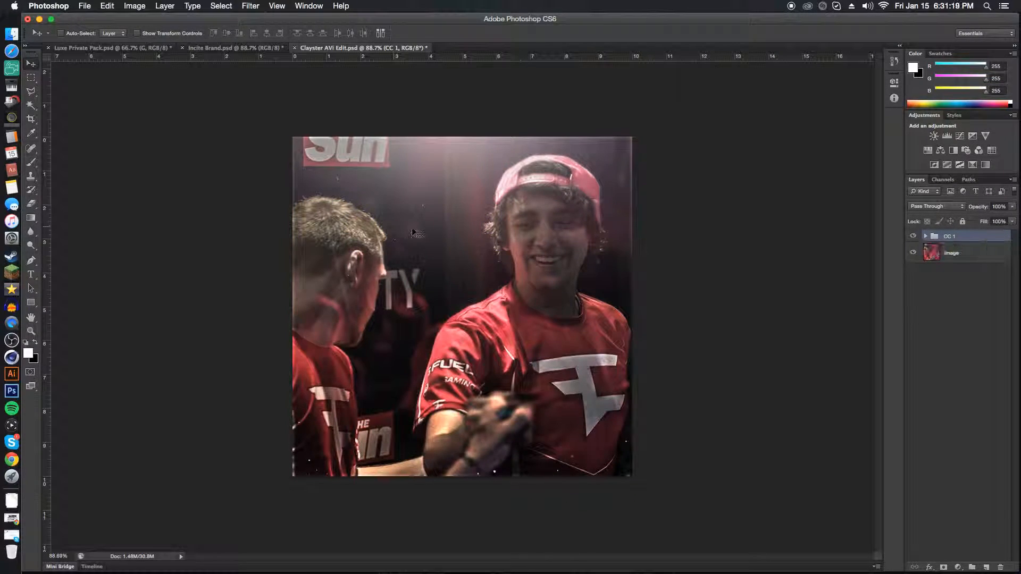
click(914, 238)
click(913, 237)
click(913, 238)
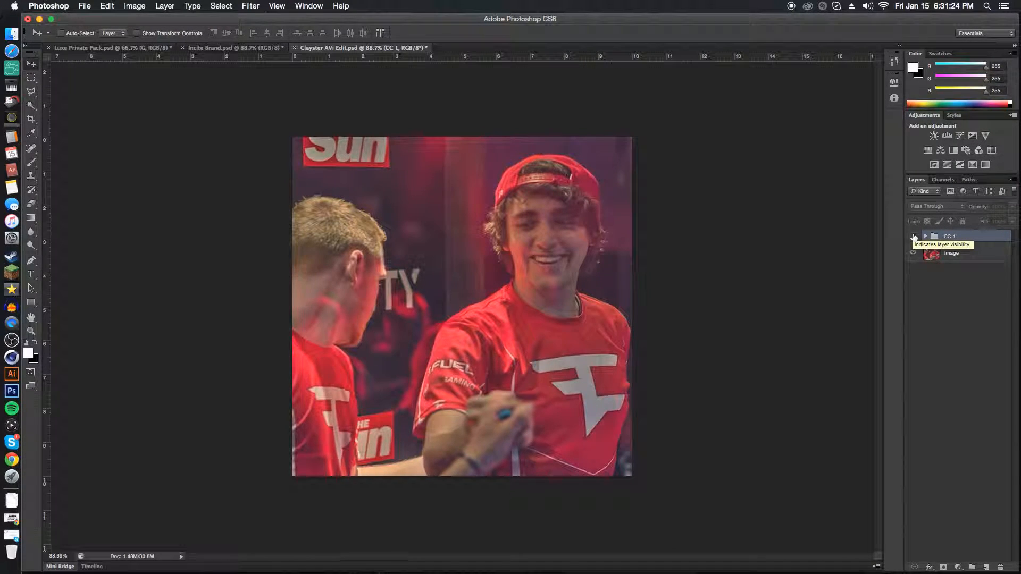
click(914, 238)
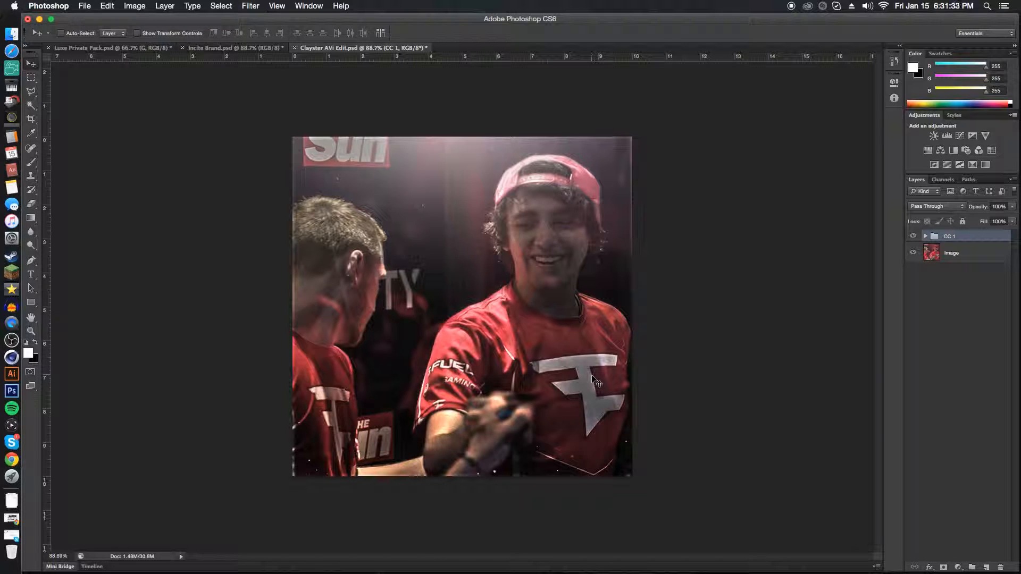
click(914, 237)
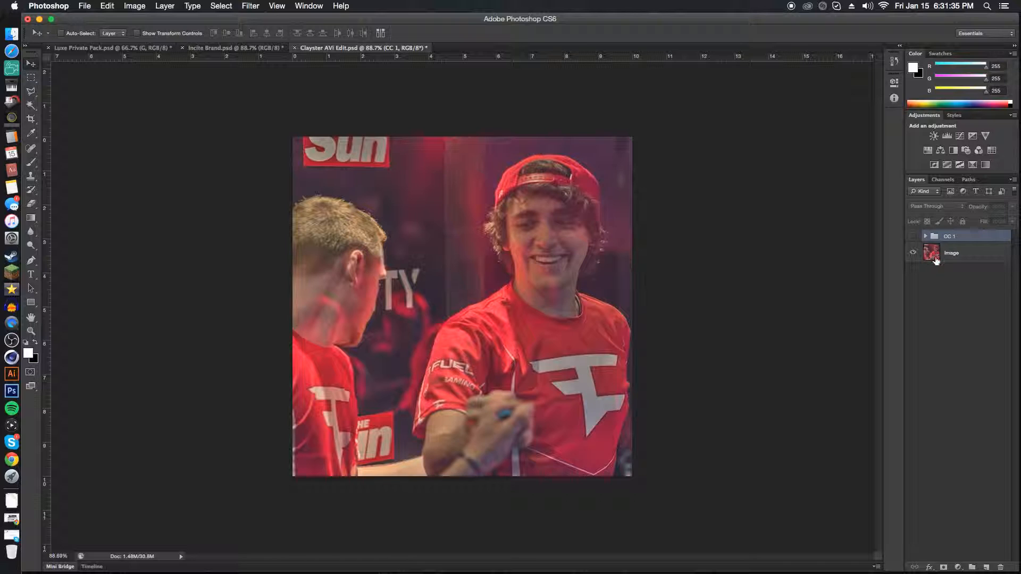
click(953, 255)
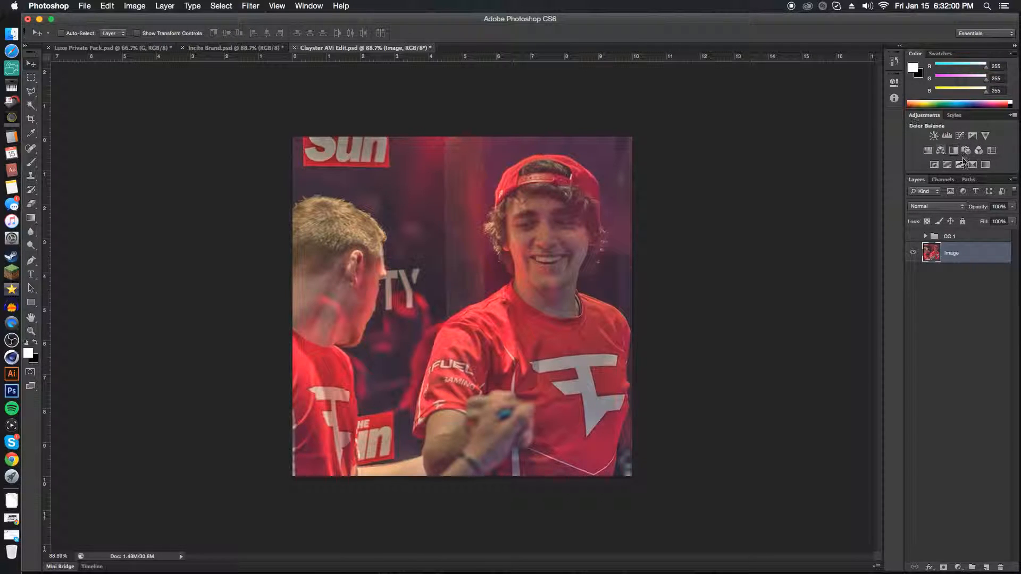
Switch to the Typography workspace and return to the Essentials workspace.
click(957, 568)
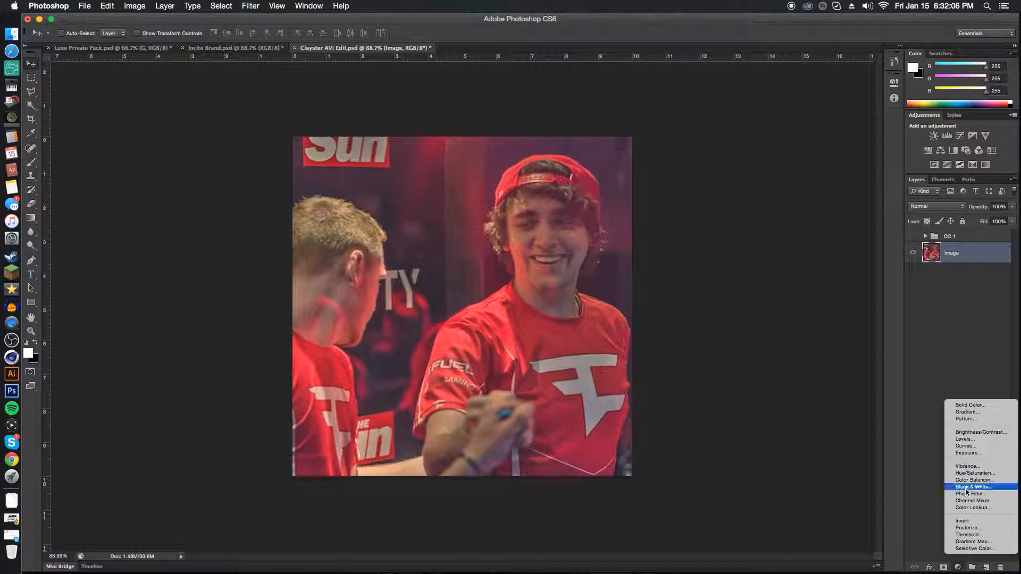
click(953, 356)
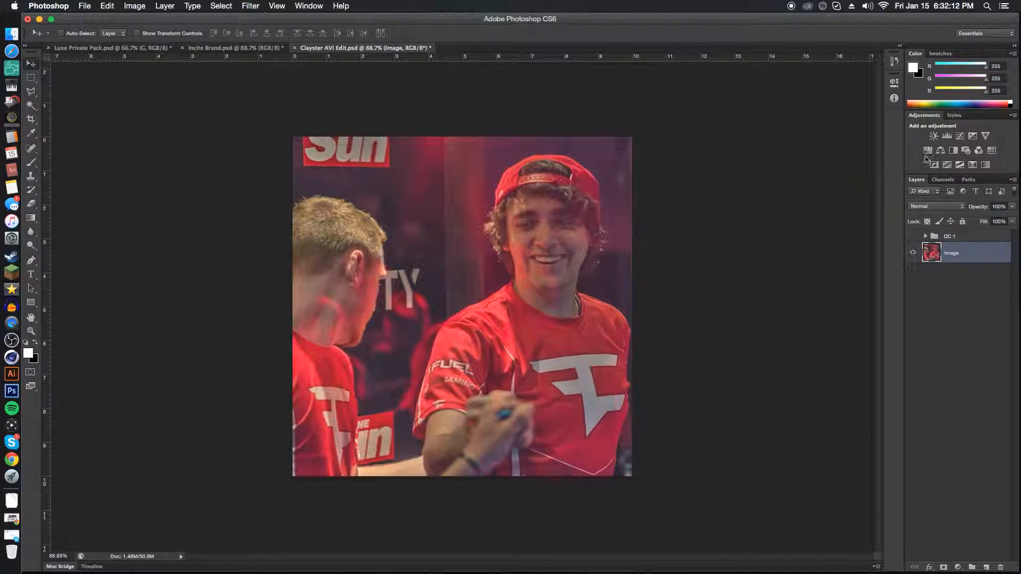
click(979, 34)
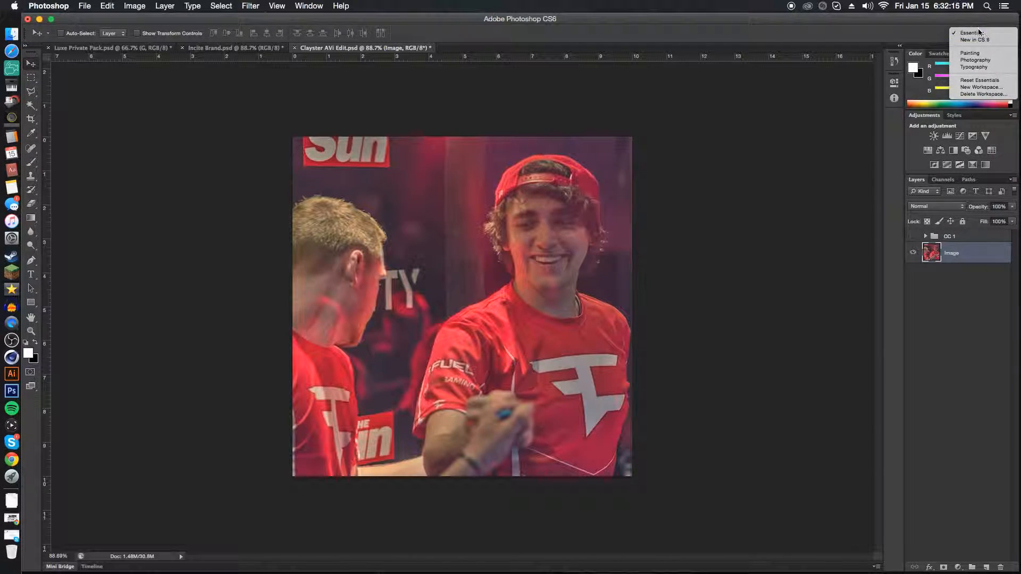
click(981, 66)
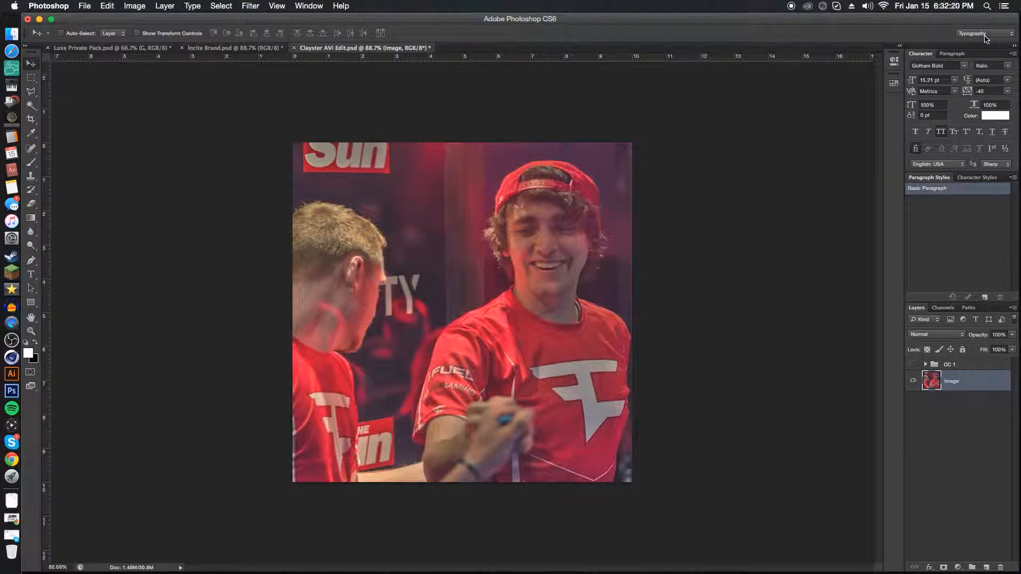
click(985, 35)
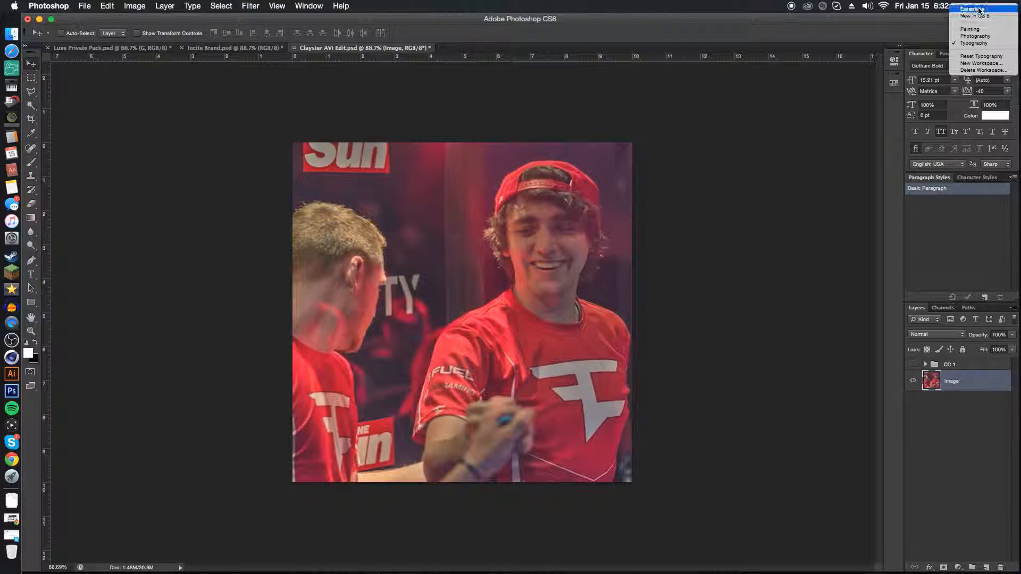
click(980, 10)
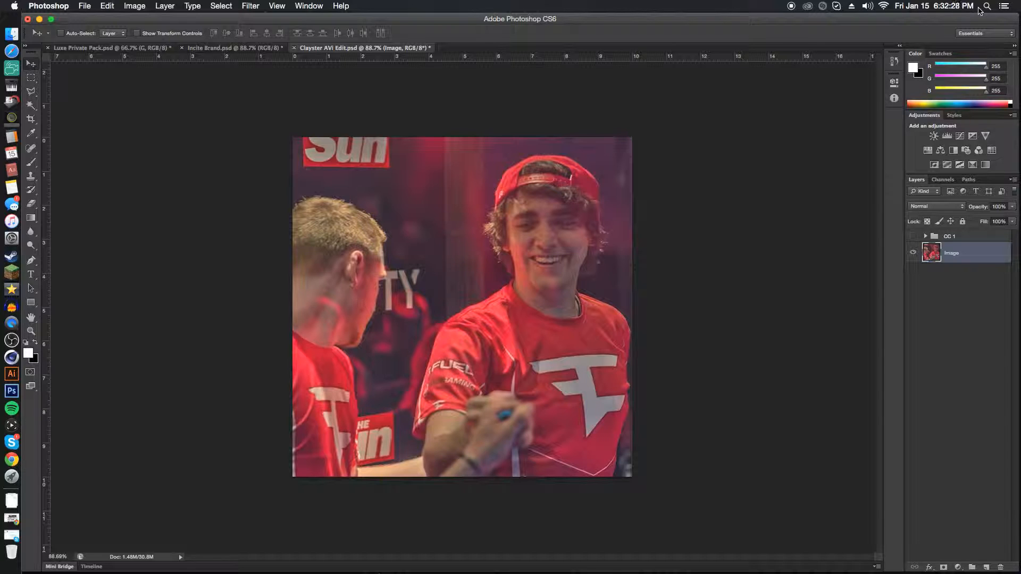
Add a Hue/Saturation adjustment layer above the Image layer with saturation -100, and set its opacity to 53%.
click(928, 151)
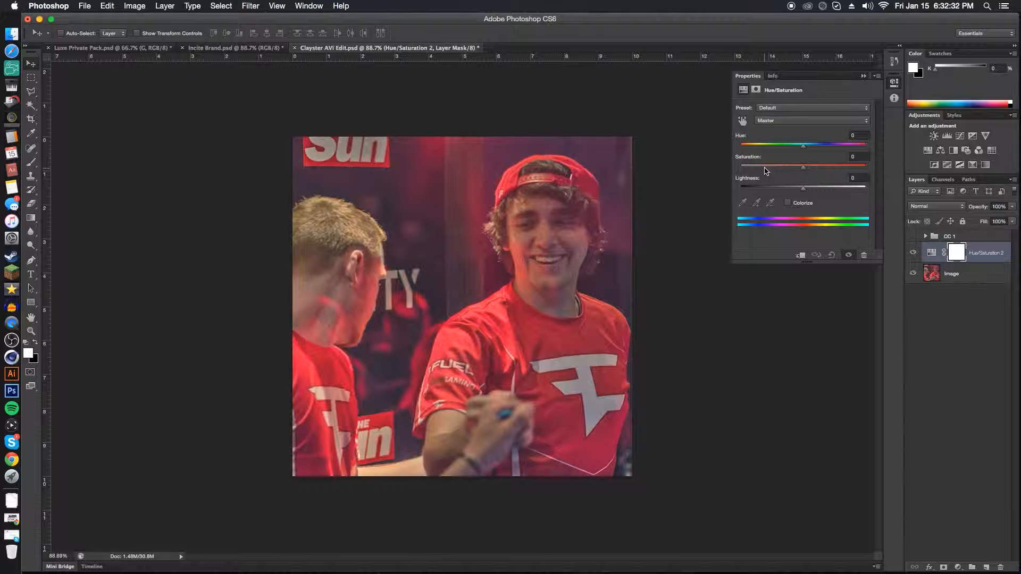
click(803, 166)
drag(804, 170, 740, 167)
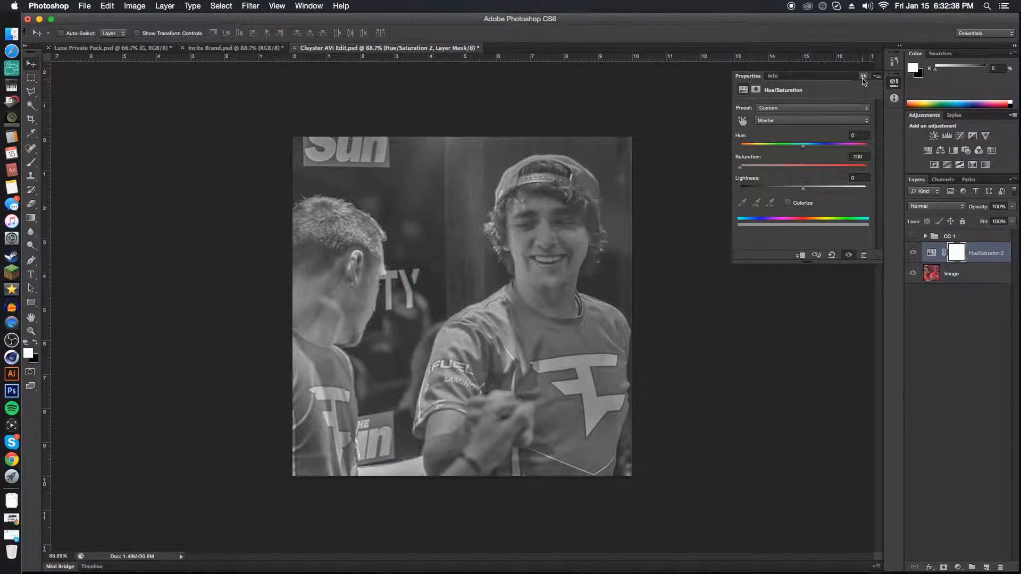
click(864, 75)
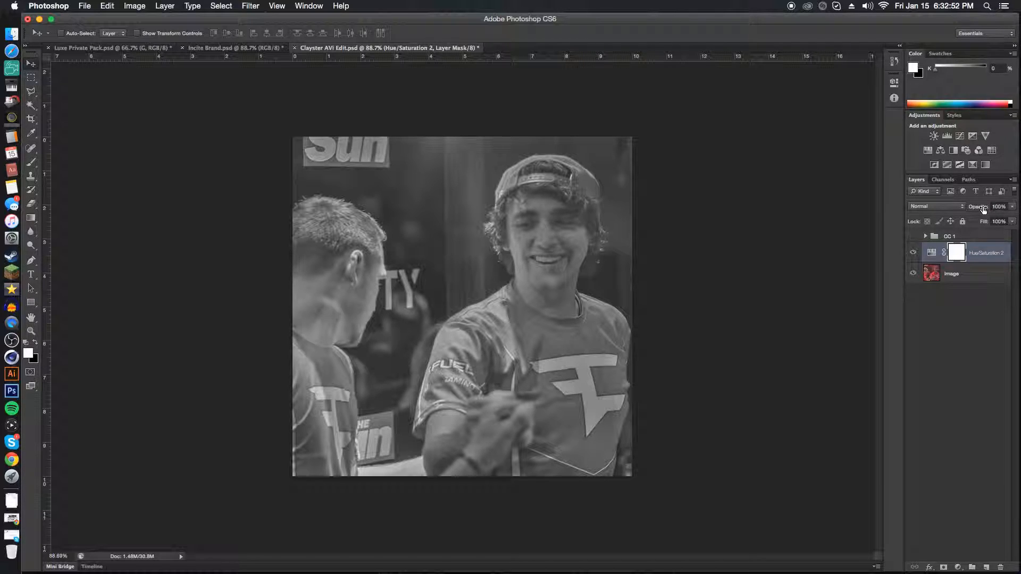
mouse_move(984, 209)
mouse_down()
mouse_move(959, 215)
mouse_move(980, 210)
mouse_up()
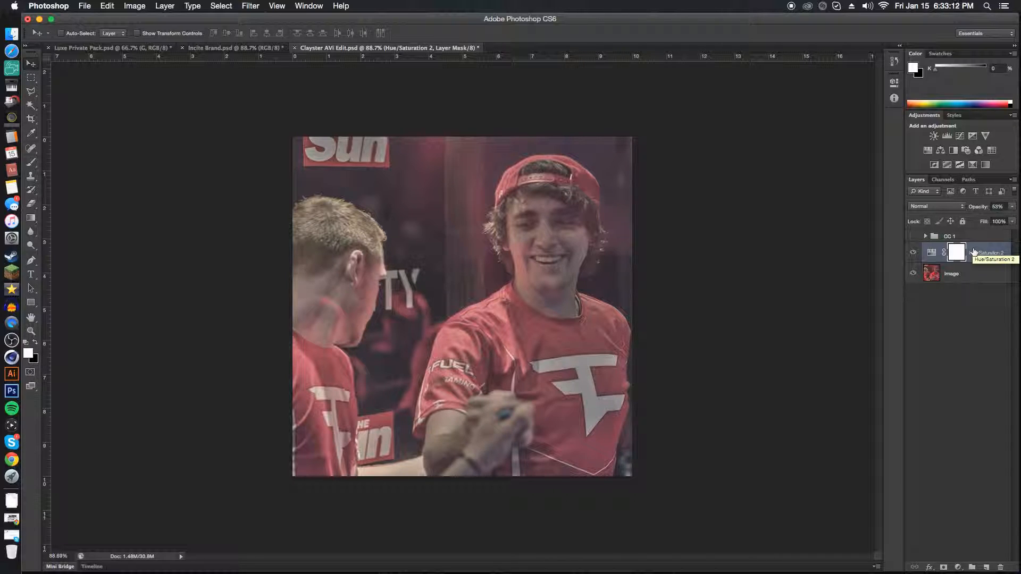
Add a Curves adjustment layer above Hue/Saturation and pull the middle of the RGB curve down to darken the image.
click(960, 136)
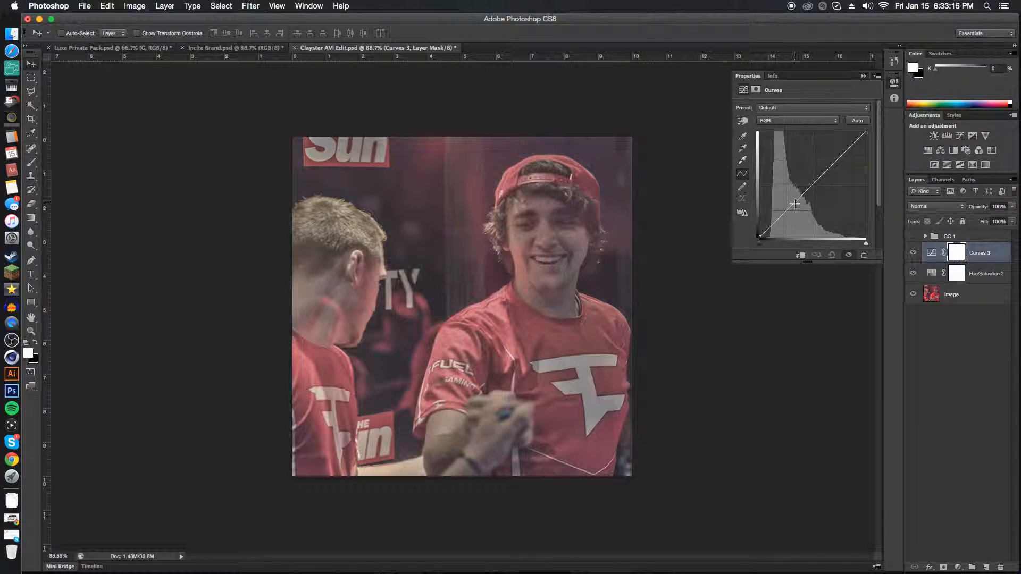
drag(796, 203, 791, 203)
drag(794, 203, 818, 207)
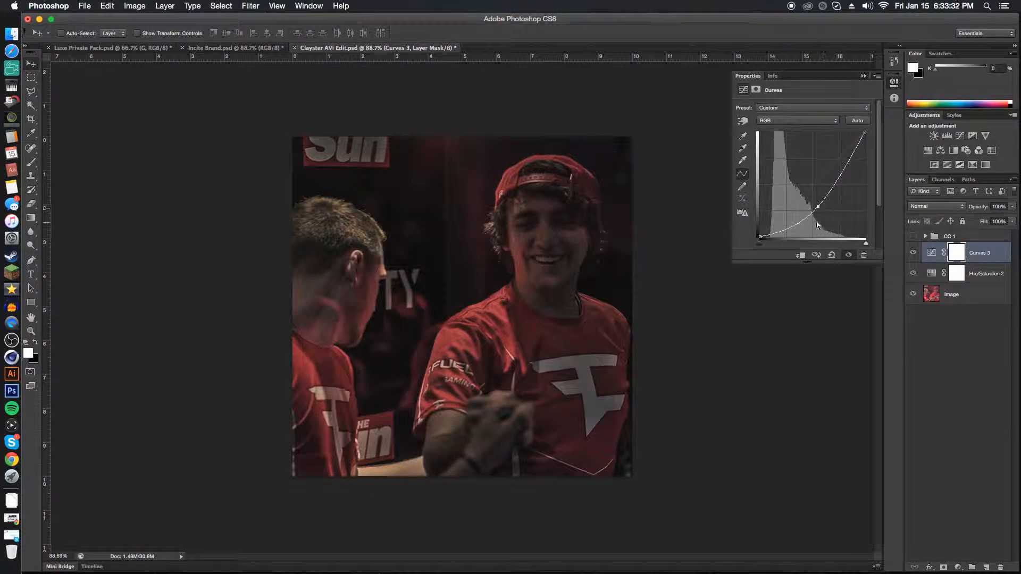
click(866, 74)
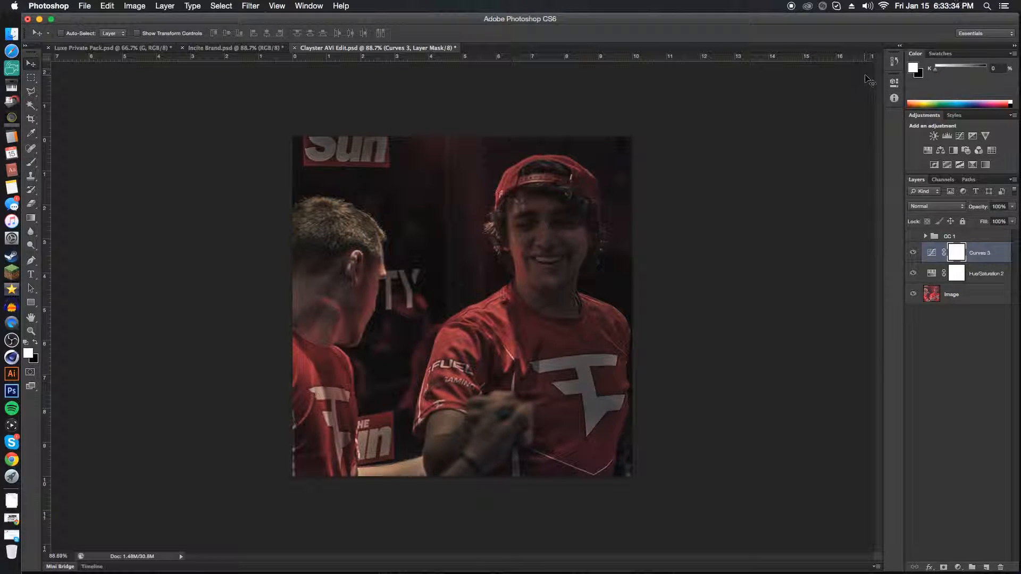
Reduce the Curves layer's opacity to 73% and compare the image with and without it.
drag(983, 211, 975, 209)
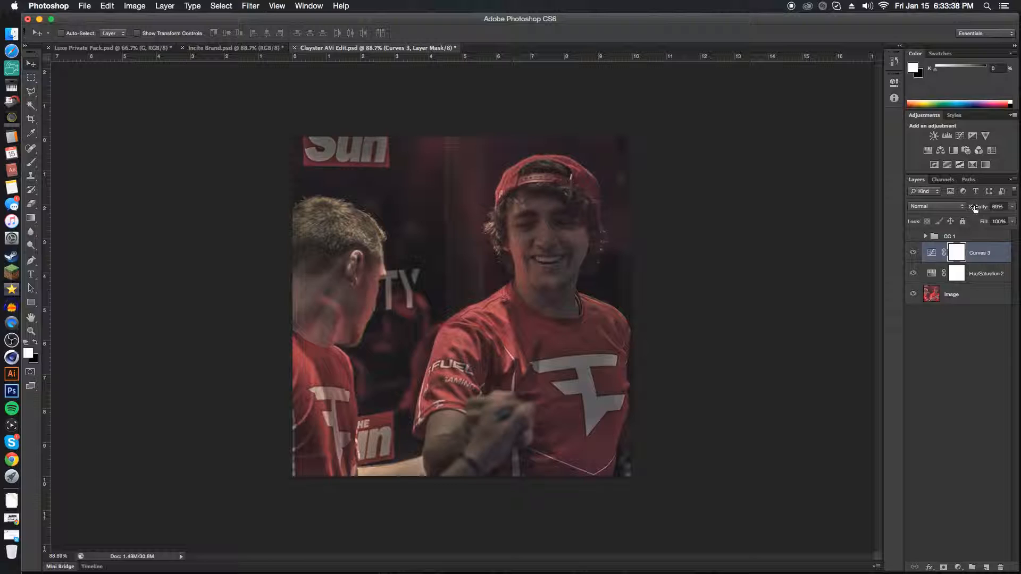
click(914, 253)
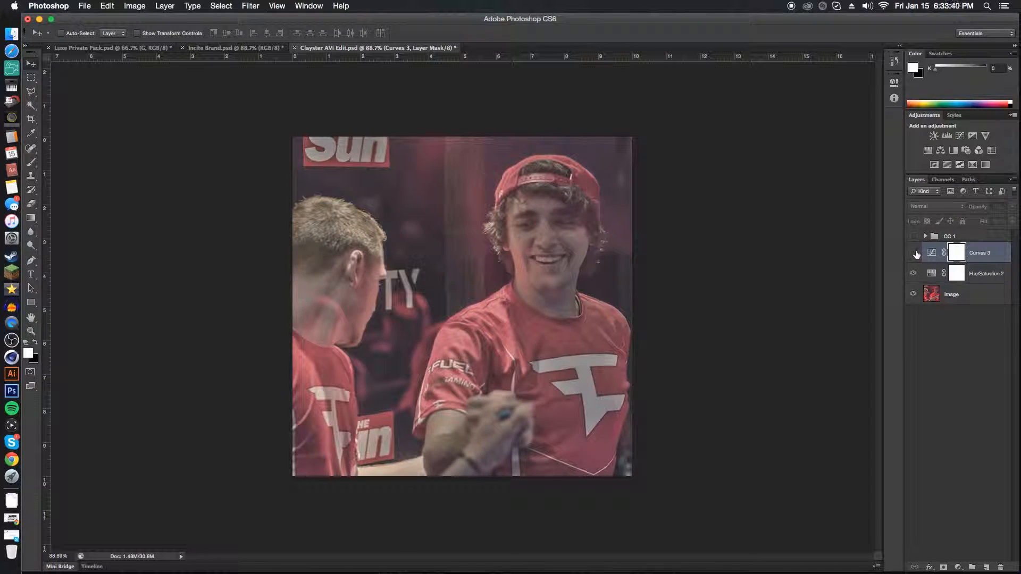
click(915, 253)
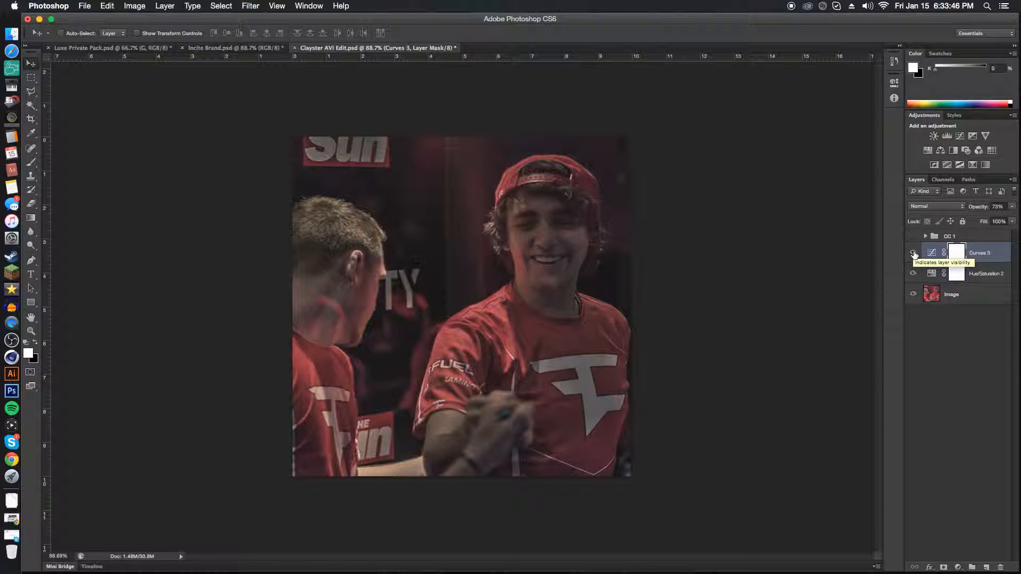
click(914, 253)
click(913, 254)
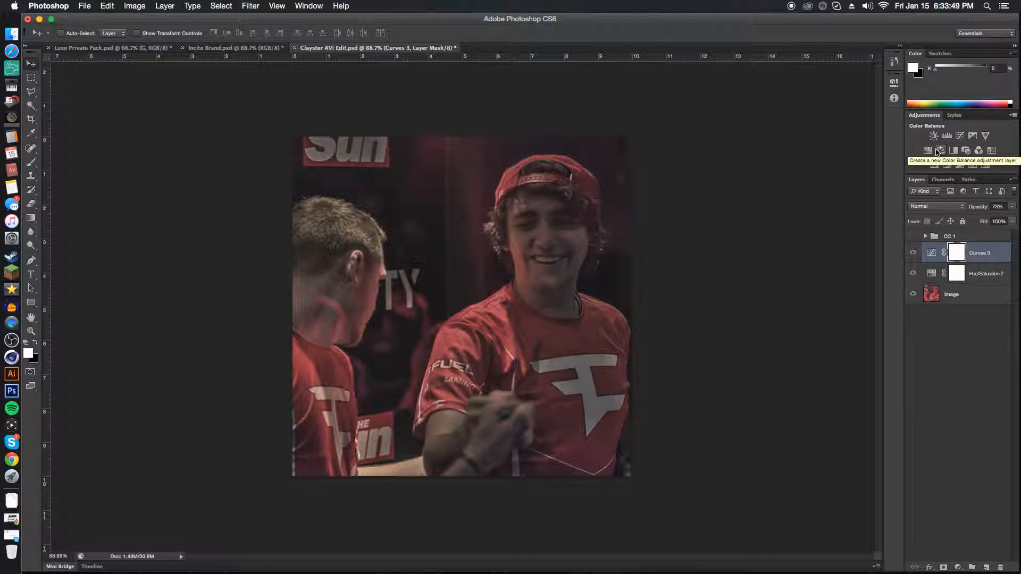
Add a second Curves adjustment layer in Luminosity blend mode and bend its RGB curve into a gentle S-shape.
click(960, 136)
click(935, 207)
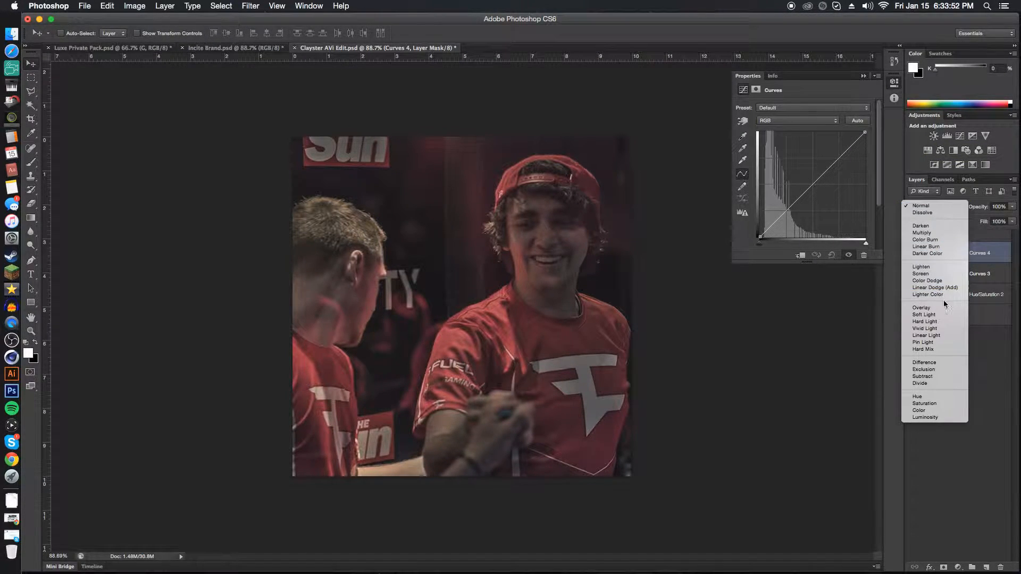
click(924, 418)
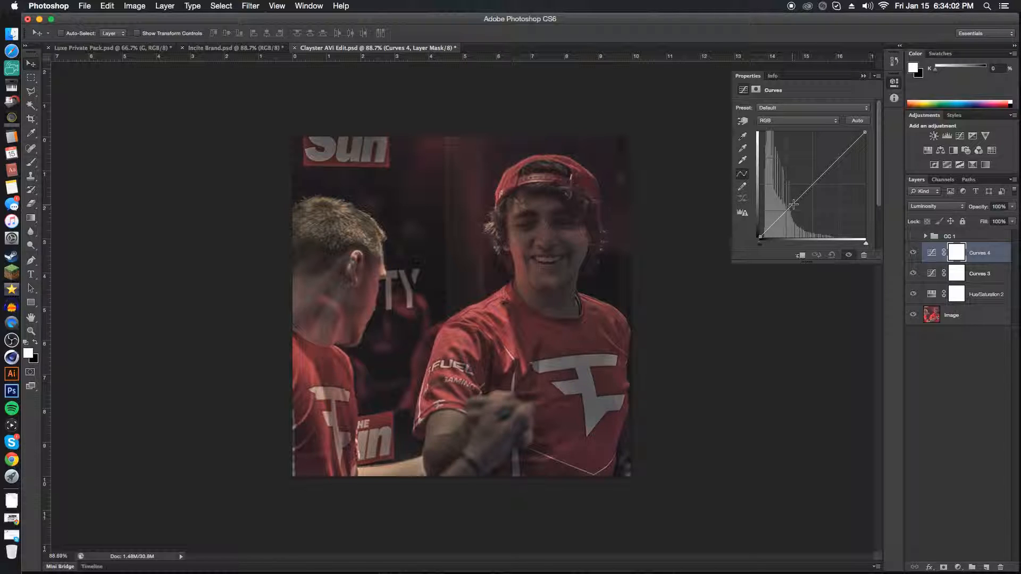
drag(802, 195, 822, 169)
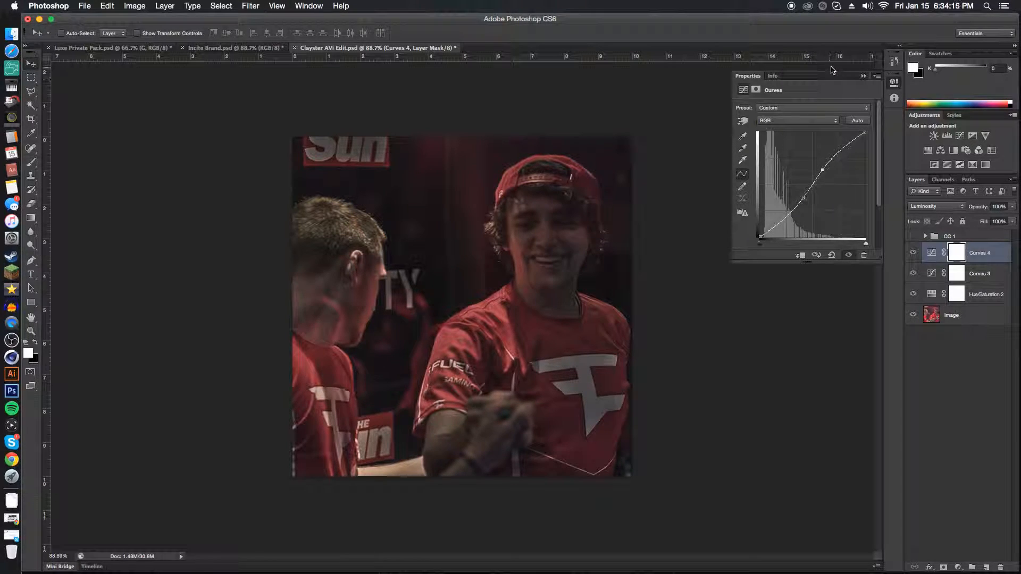
click(864, 75)
Reduce the Luminosity Curves layer's opacity to 75% and compare the image with and without it.
drag(976, 207, 968, 207)
click(913, 253)
click(913, 253)
click(913, 253)
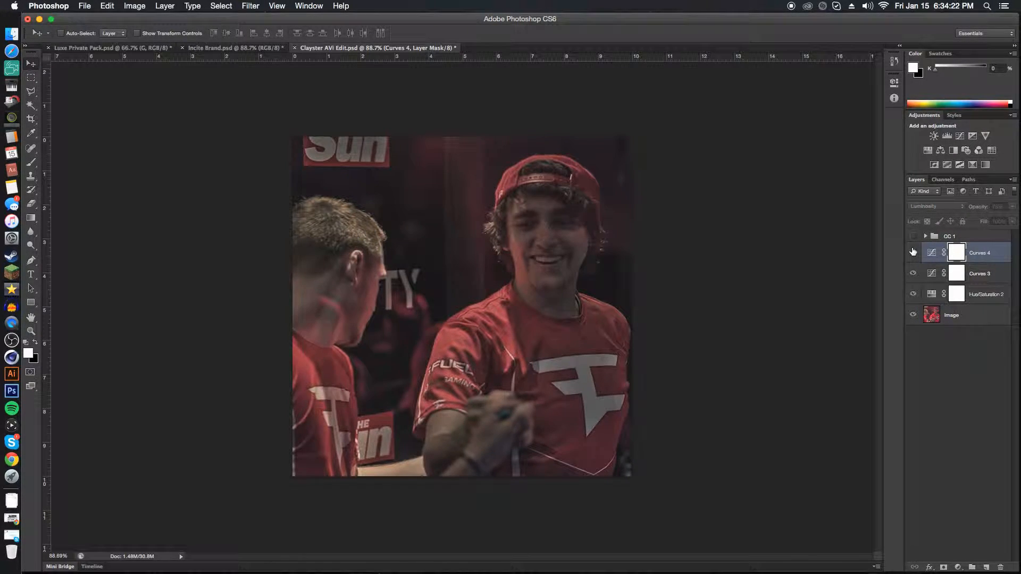
click(913, 252)
click(914, 253)
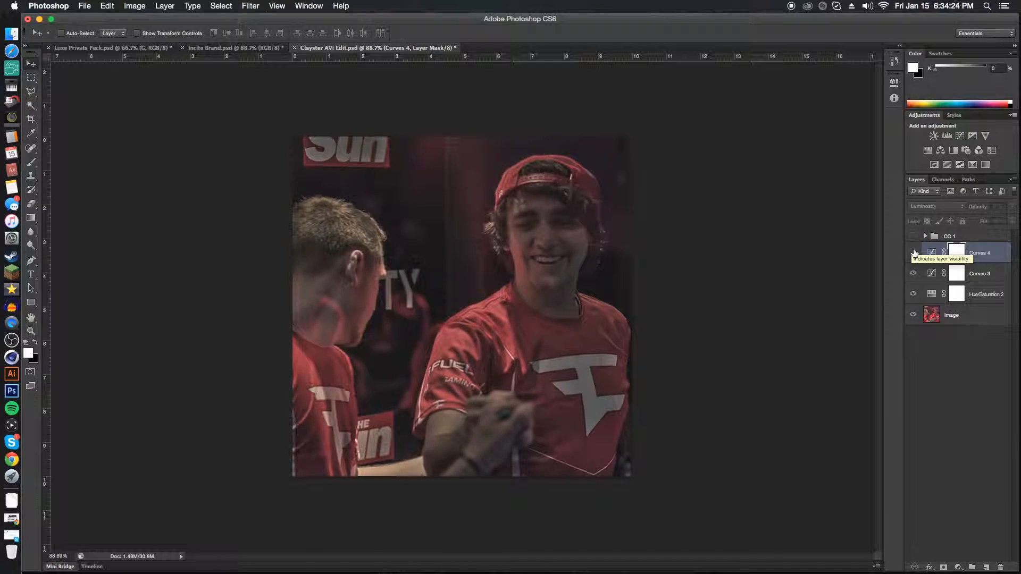
click(913, 253)
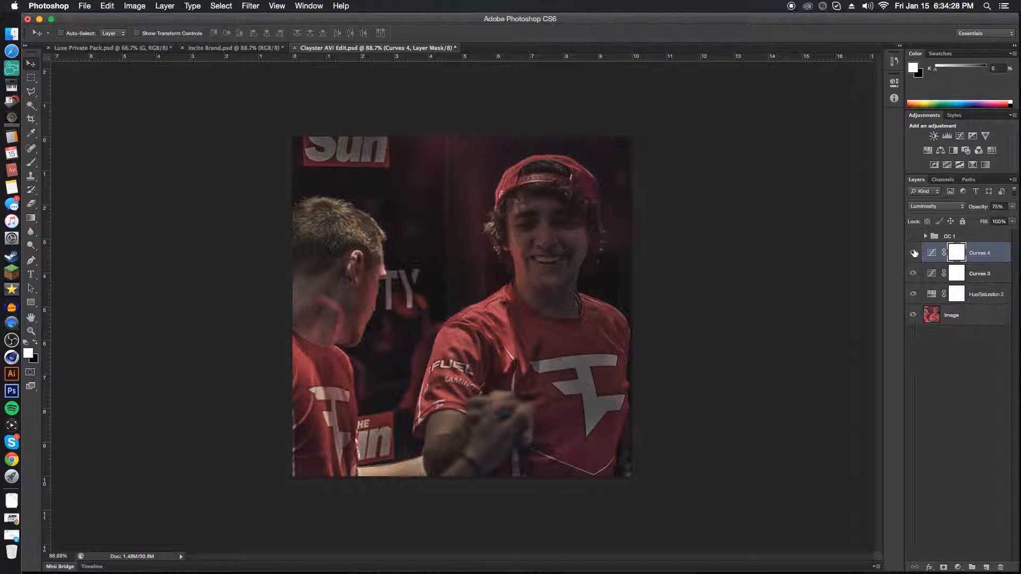
Add an Exposure adjustment layer with exposure +0.76 and gamma correction 0.86.
click(972, 137)
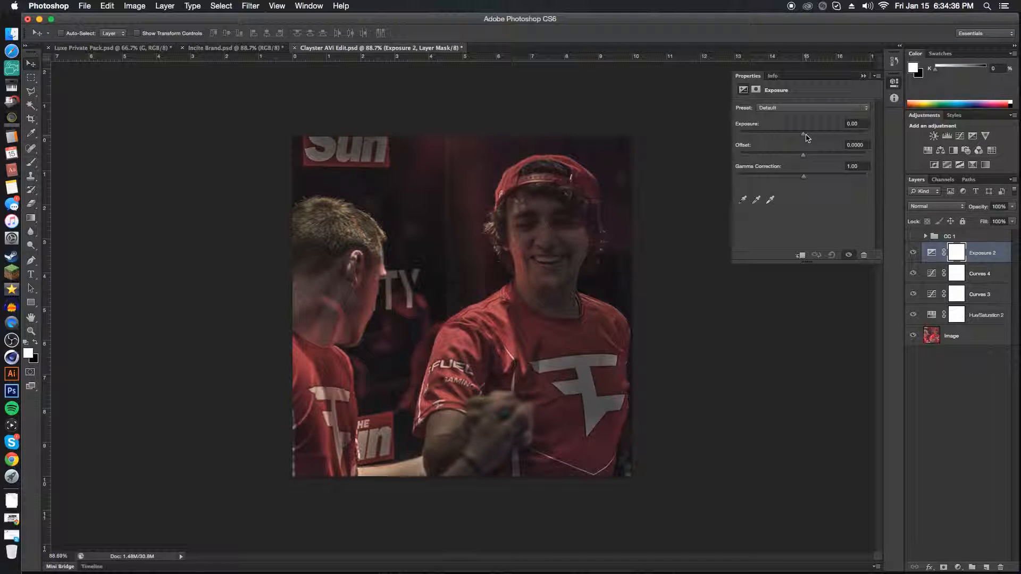
drag(806, 138, 812, 137)
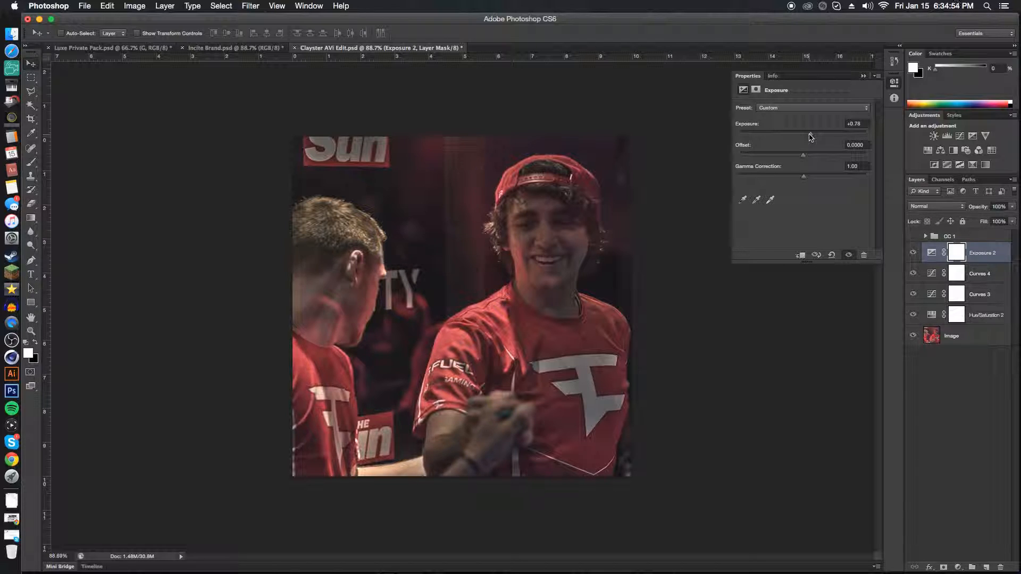
drag(807, 180, 811, 179)
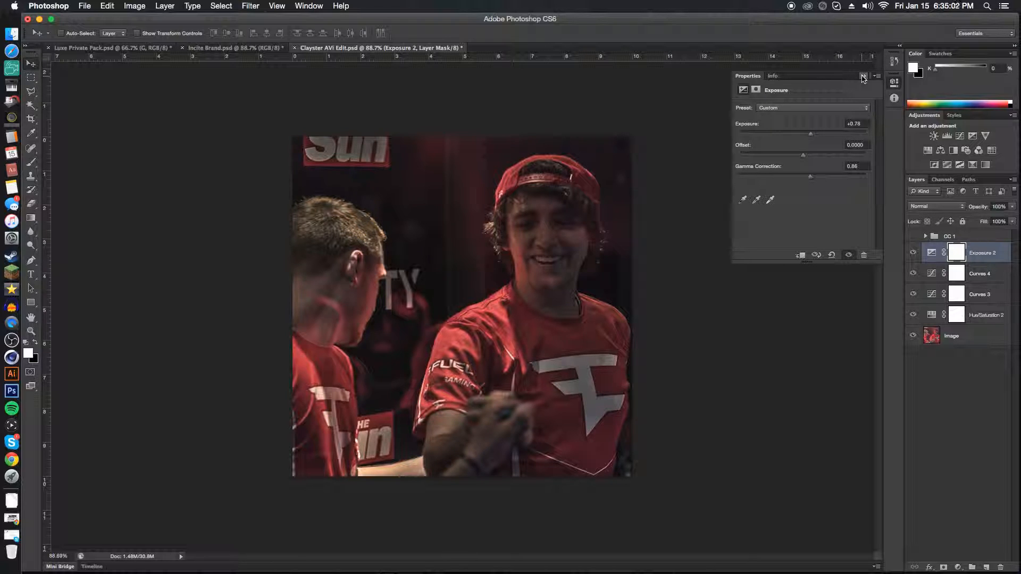
click(863, 77)
Reduce the Exposure layer's opacity to 83% and compare the image with and without it.
drag(981, 207, 981, 207)
click(913, 253)
click(914, 253)
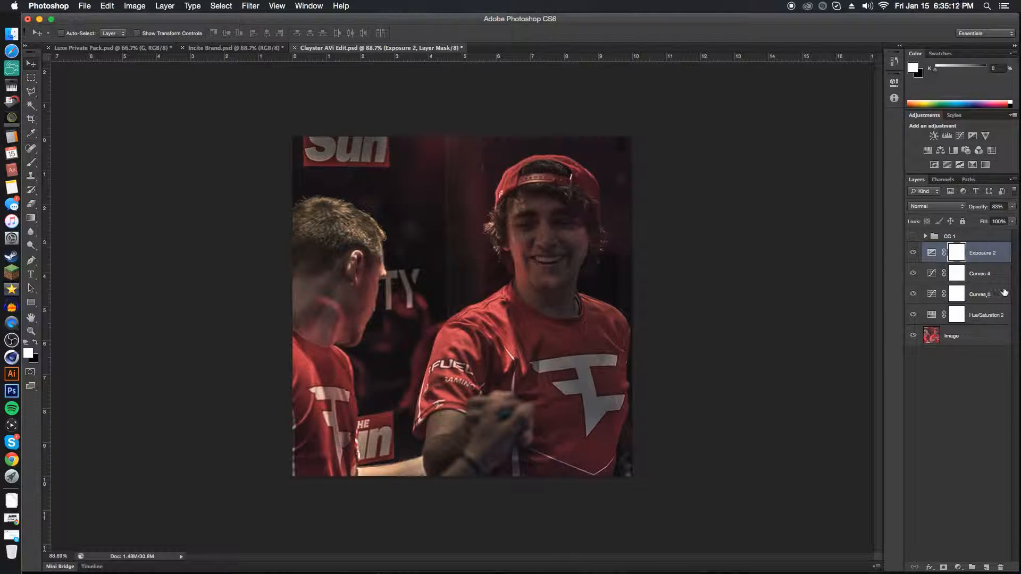
Add a Gradient Map adjustment layer above the Exposure layer using the Black, White gradient preset.
click(986, 165)
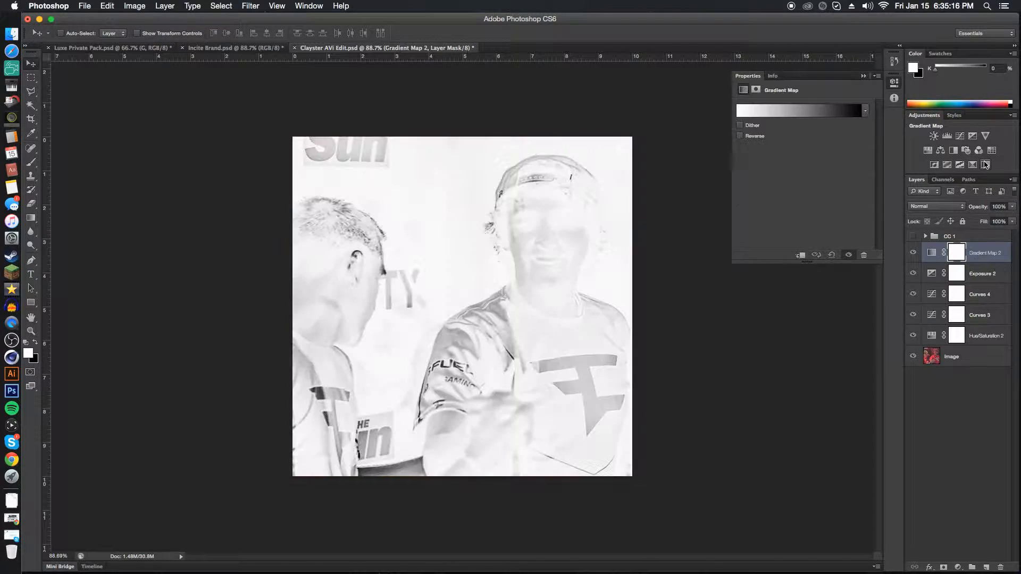
click(800, 111)
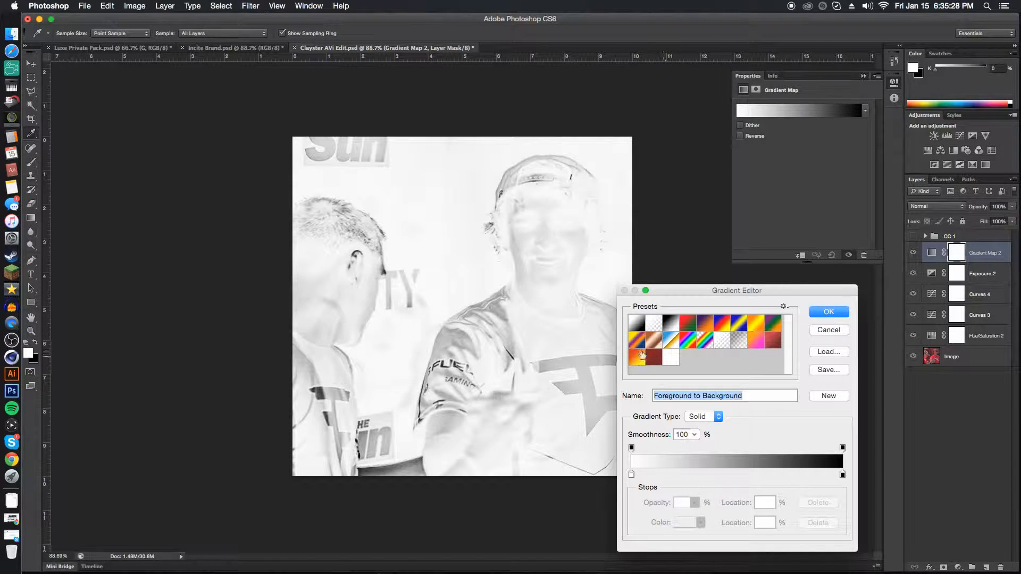
click(668, 327)
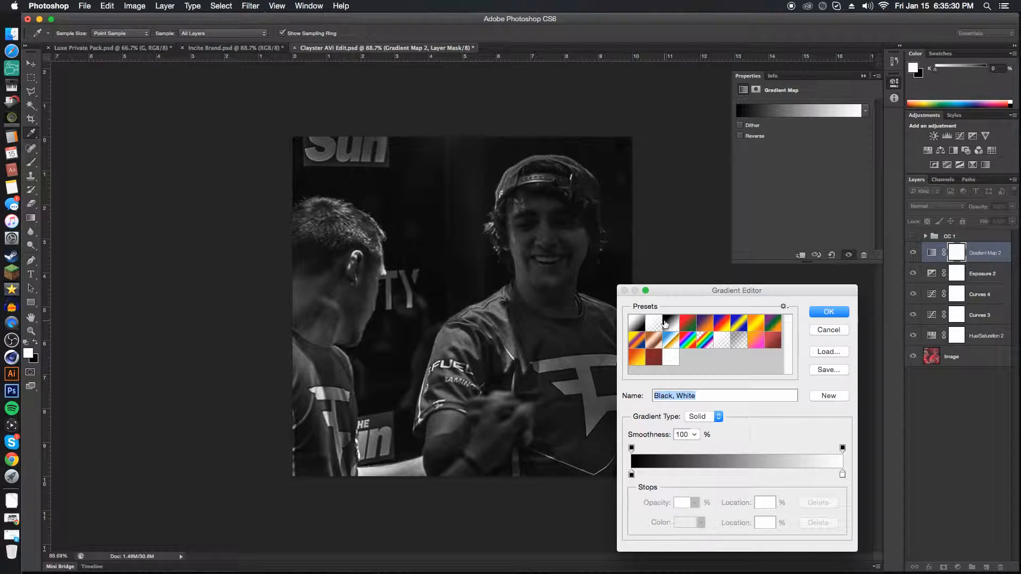
click(647, 323)
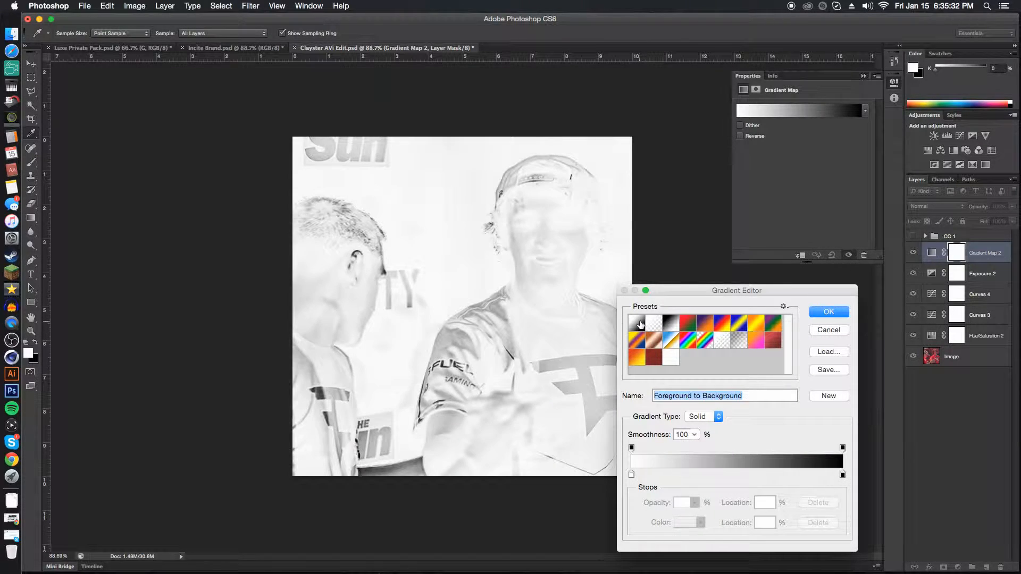
click(668, 326)
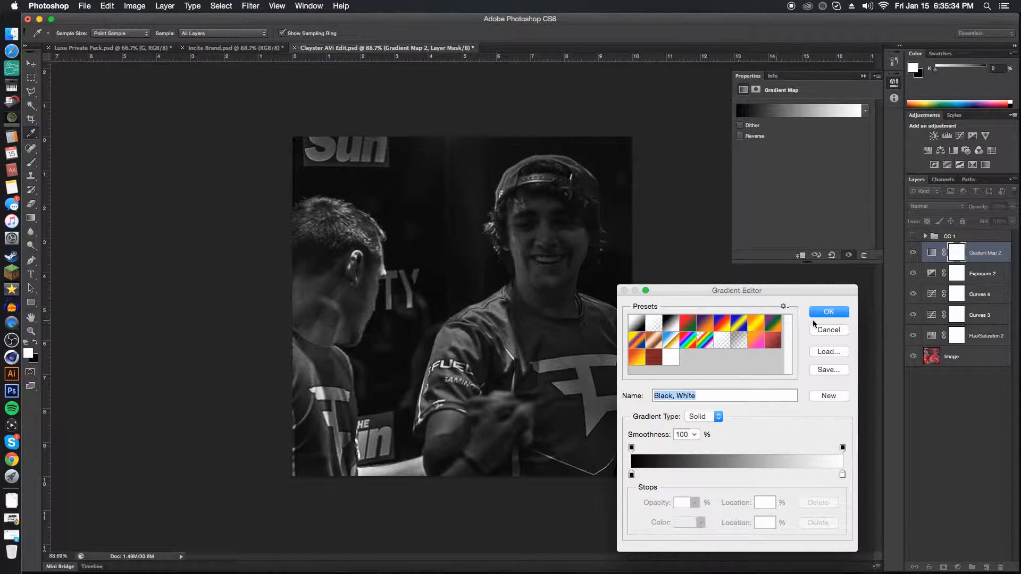
click(827, 313)
key(v)
click(864, 75)
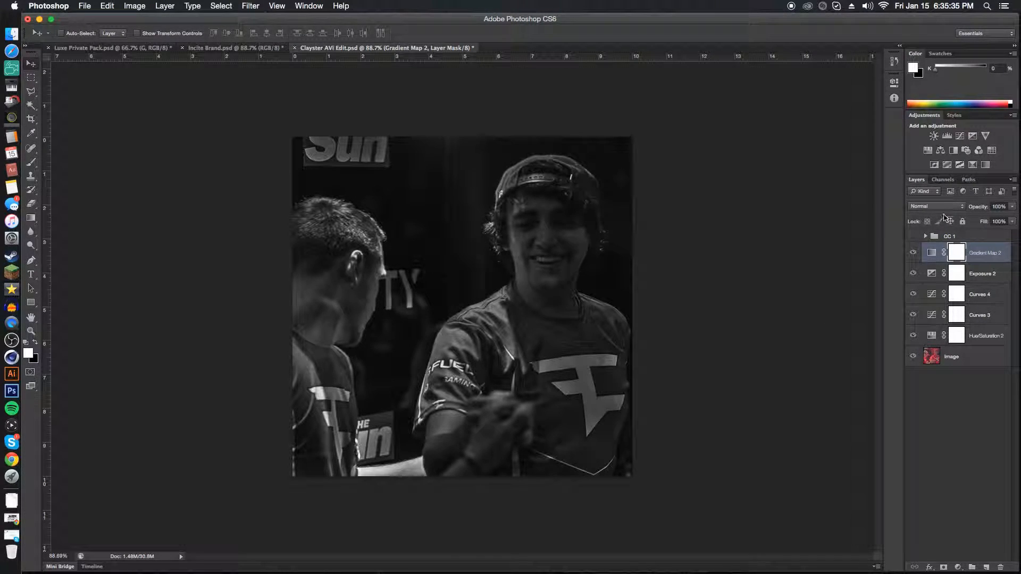
Set the Gradient Map layer to Soft Light at 34% opacity and compare the image with and without it.
click(937, 207)
click(925, 315)
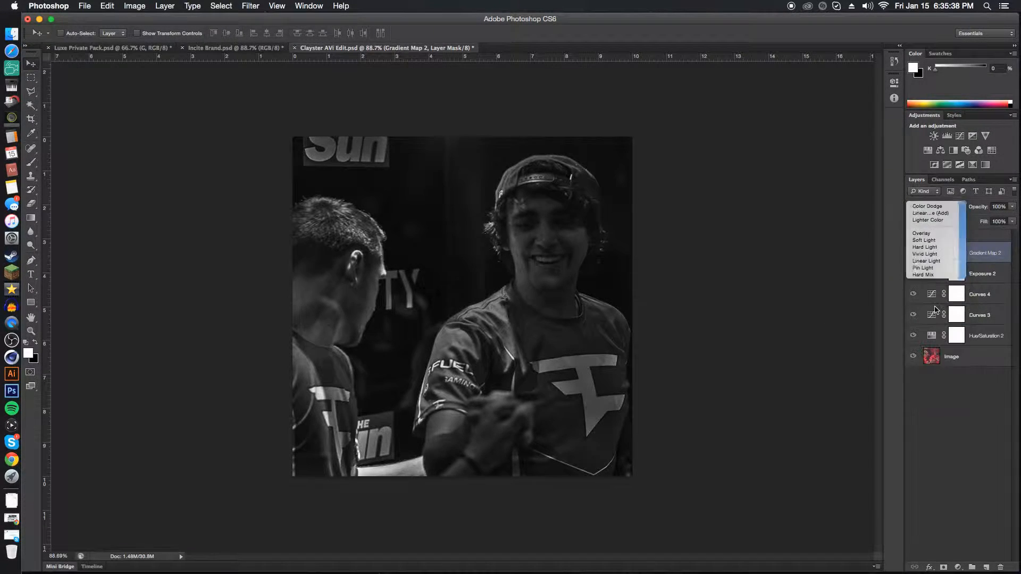
drag(987, 207, 979, 207)
click(914, 255)
click(913, 255)
click(914, 254)
click(915, 253)
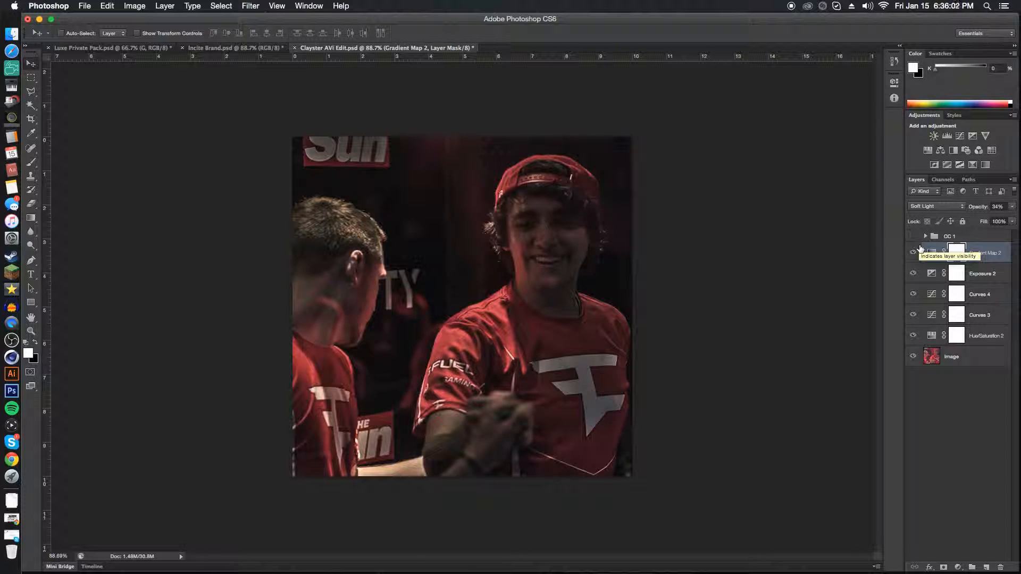
Add a linear Gradient Fill layer at 90° using the Black, White preset.
click(958, 568)
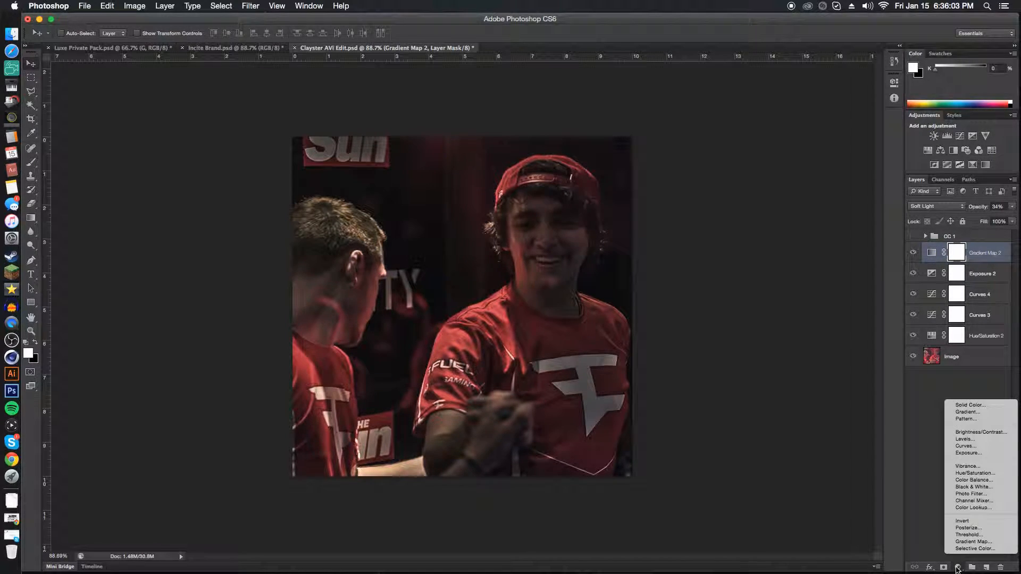
click(969, 412)
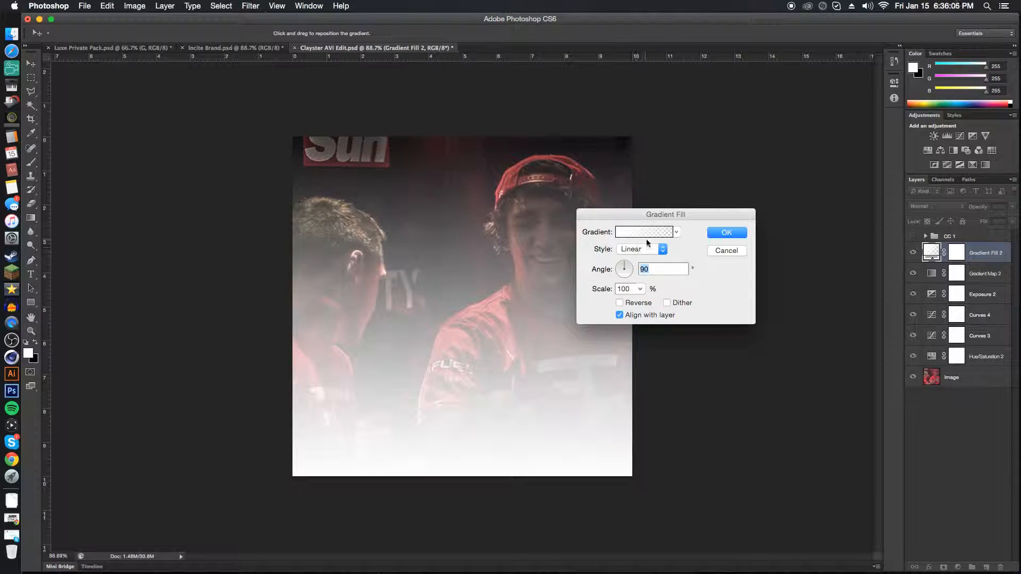
click(645, 232)
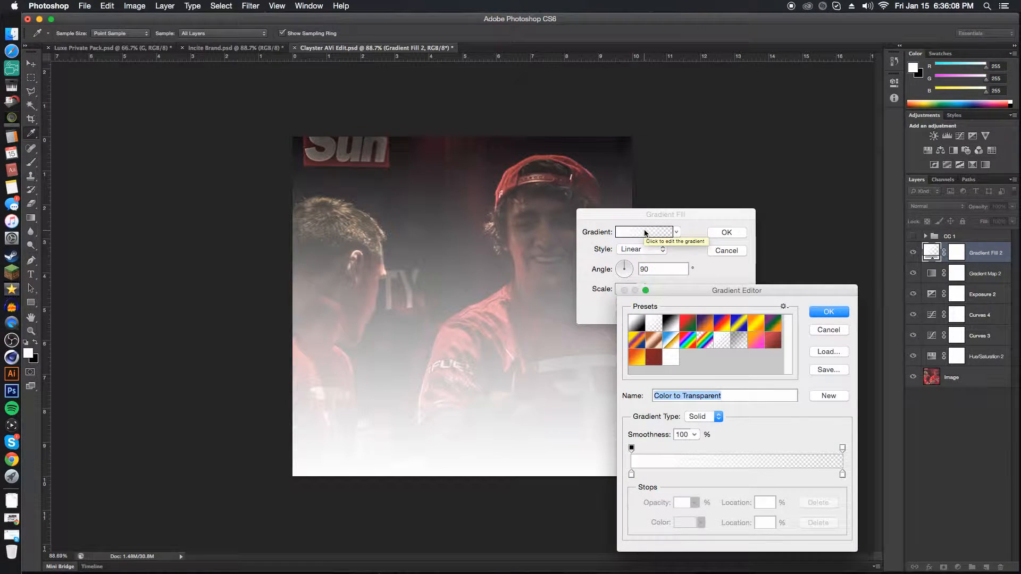
click(671, 321)
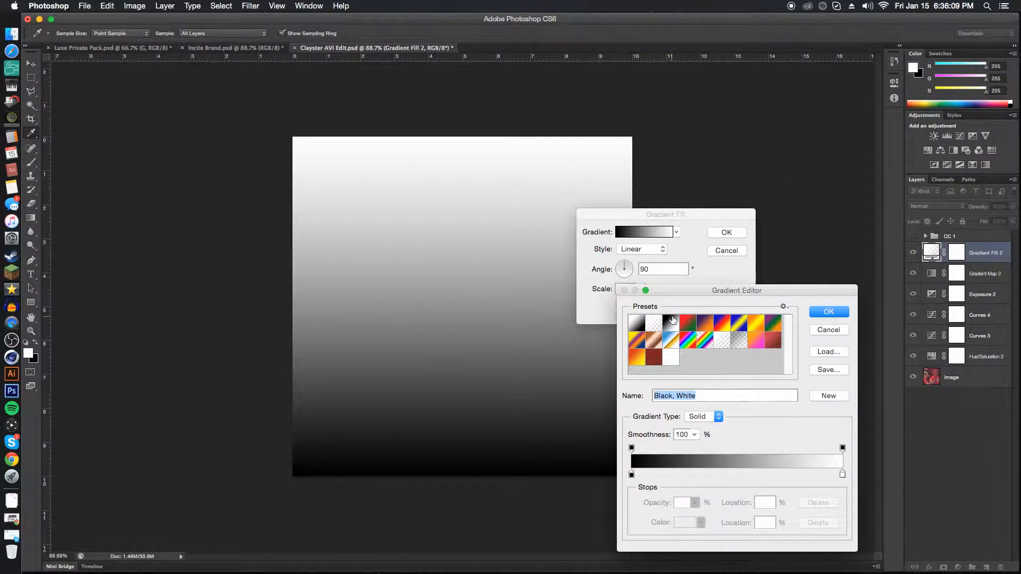
click(829, 313)
click(727, 233)
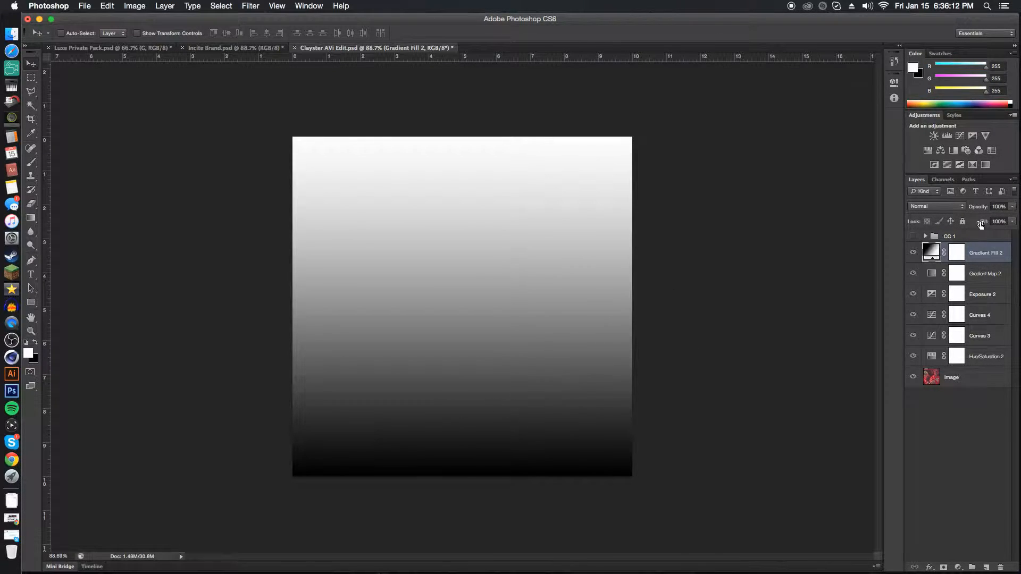
Set the Gradient Fill layer's blend mode to Soft Light and its opacity to 62%, and inspect the photo.
click(937, 206)
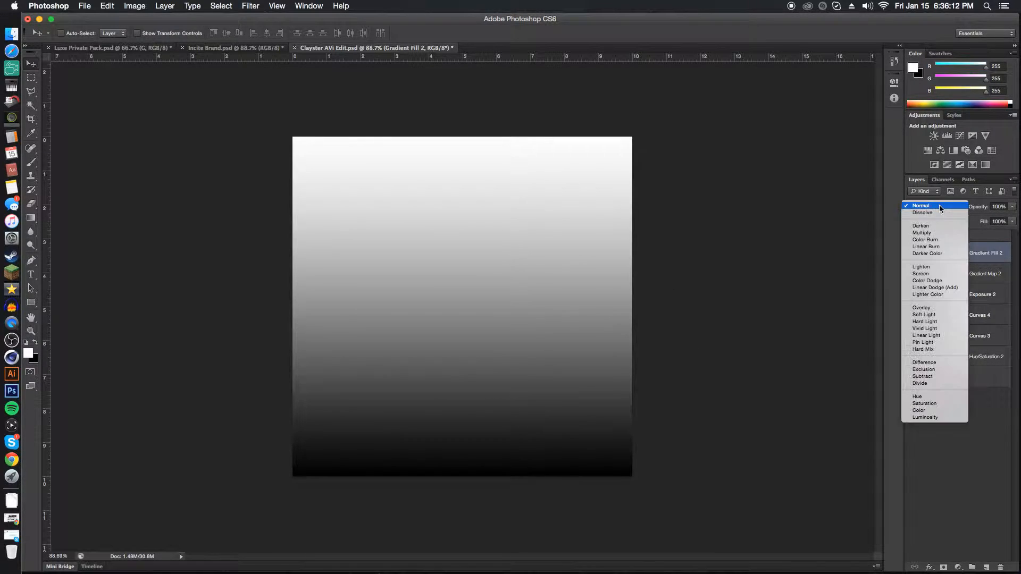
click(923, 308)
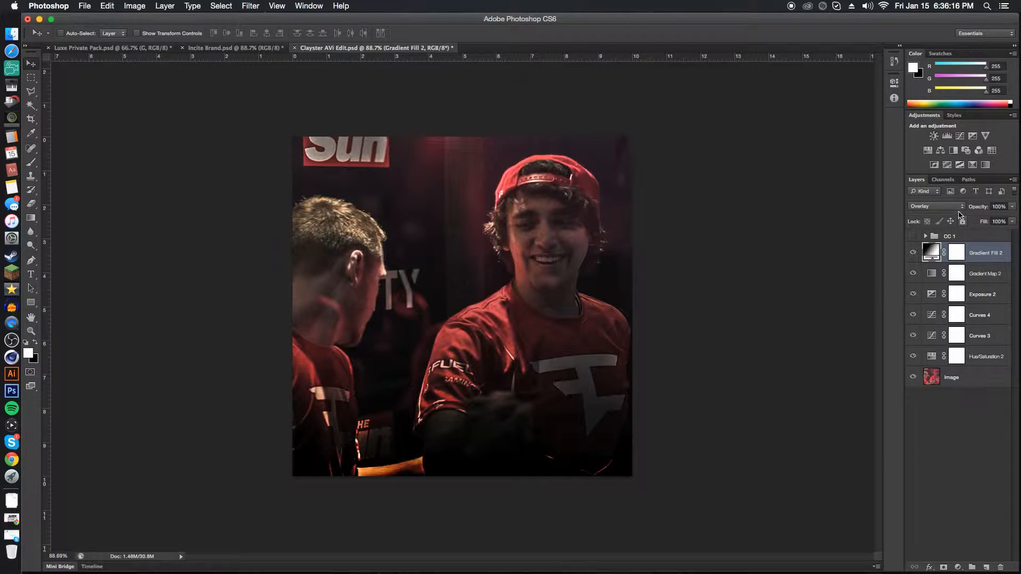
click(960, 208)
click(949, 213)
drag(981, 208, 973, 209)
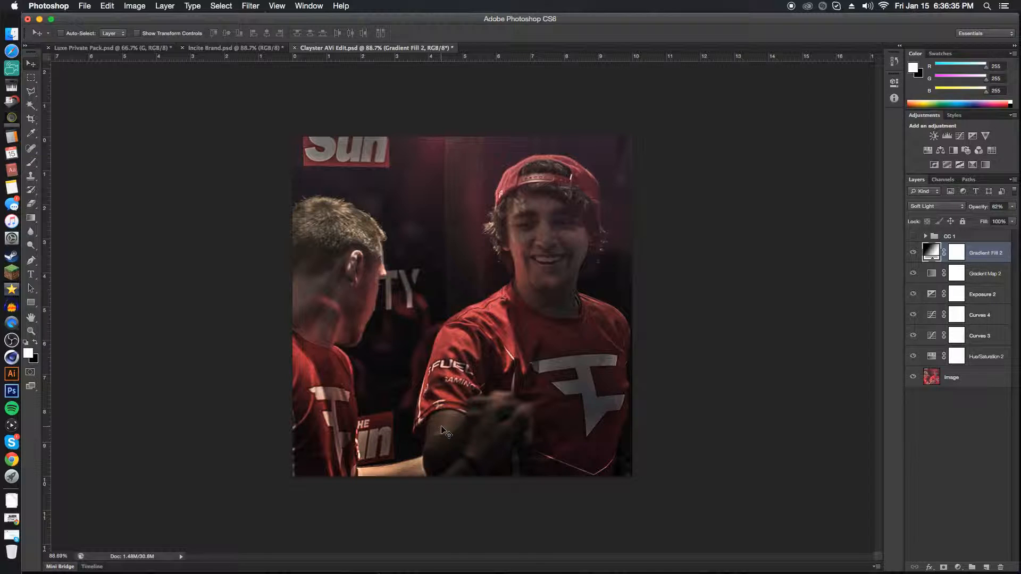
scroll(441, 427, up, 5)
scroll(438, 452, down, 3)
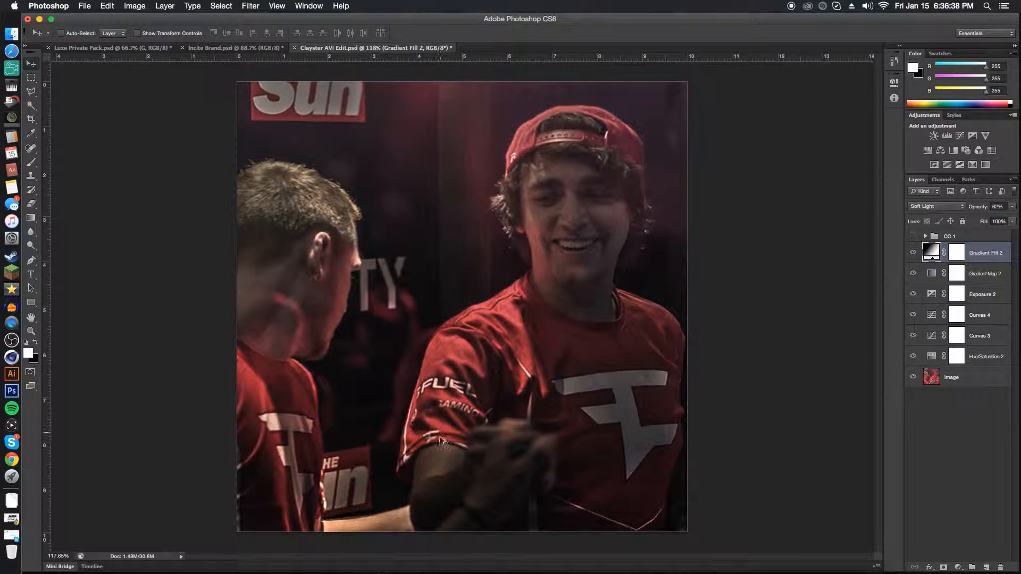
scroll(440, 461, down, 2)
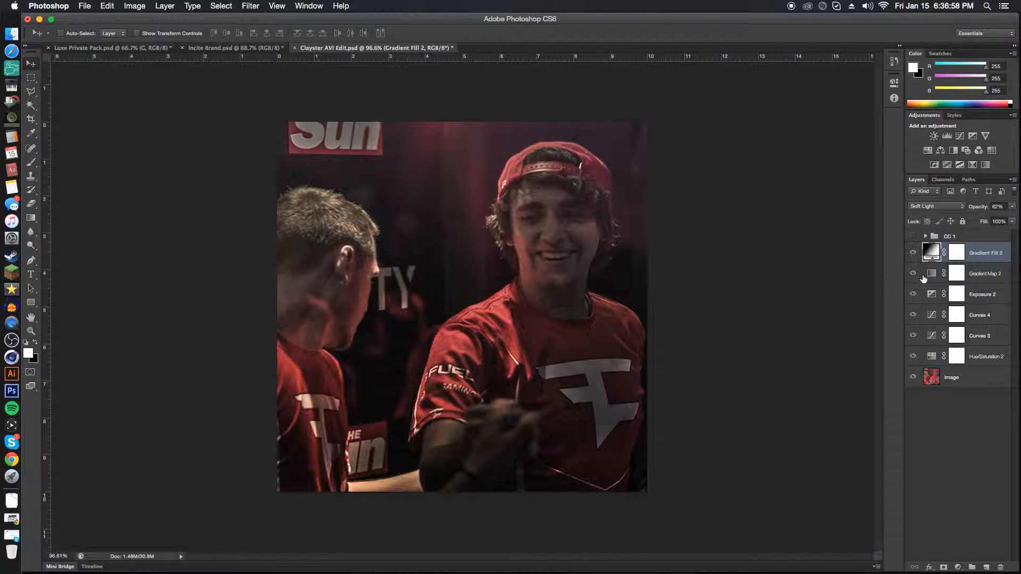
In Luxe Private Pack.psd, collapse the open logo and dust groups, expand the Glows group and show its Glow 3 layer.
drag(128, 48, 246, 49)
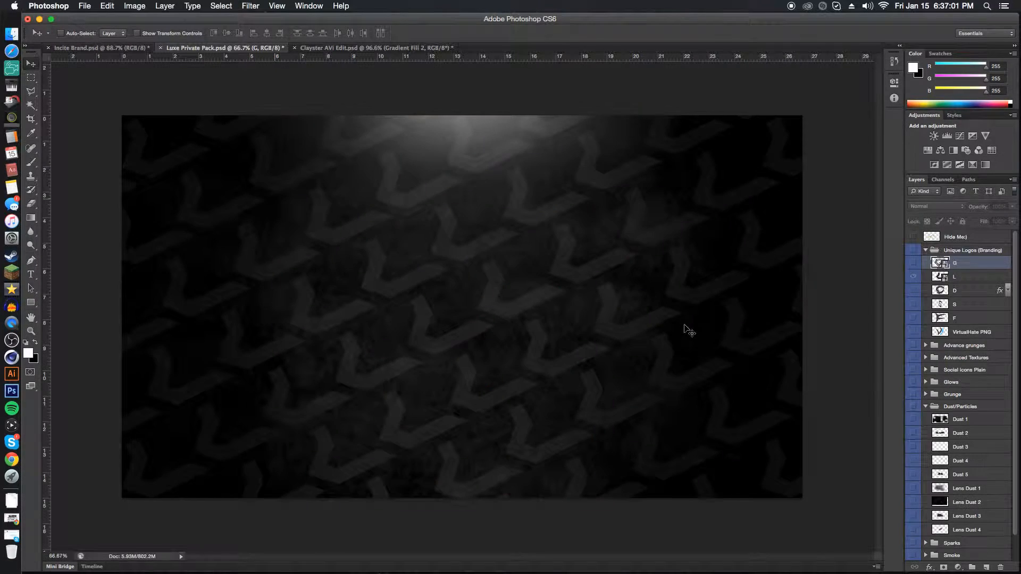
scroll(919, 415, down, 2)
click(926, 232)
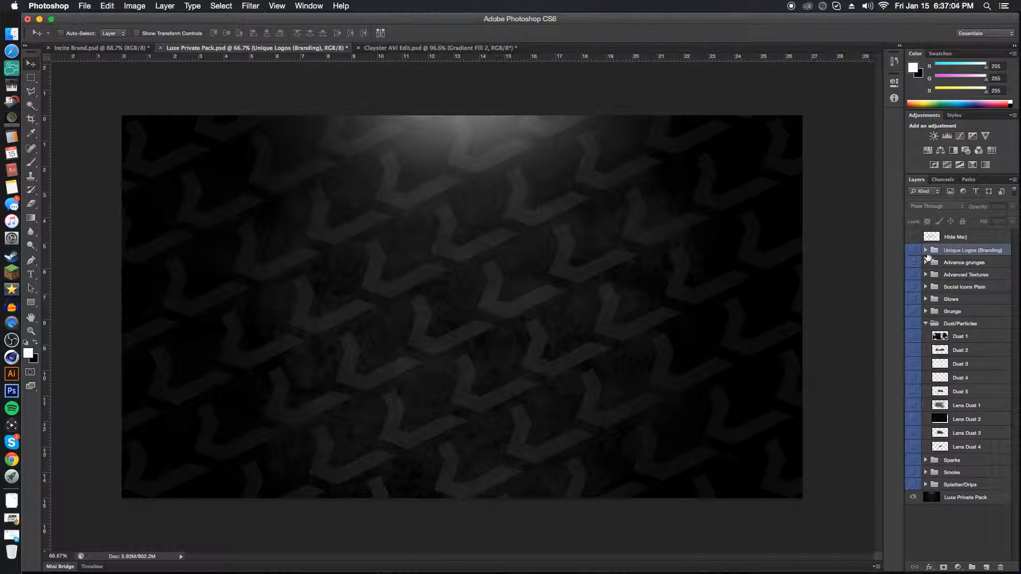
click(924, 324)
click(926, 299)
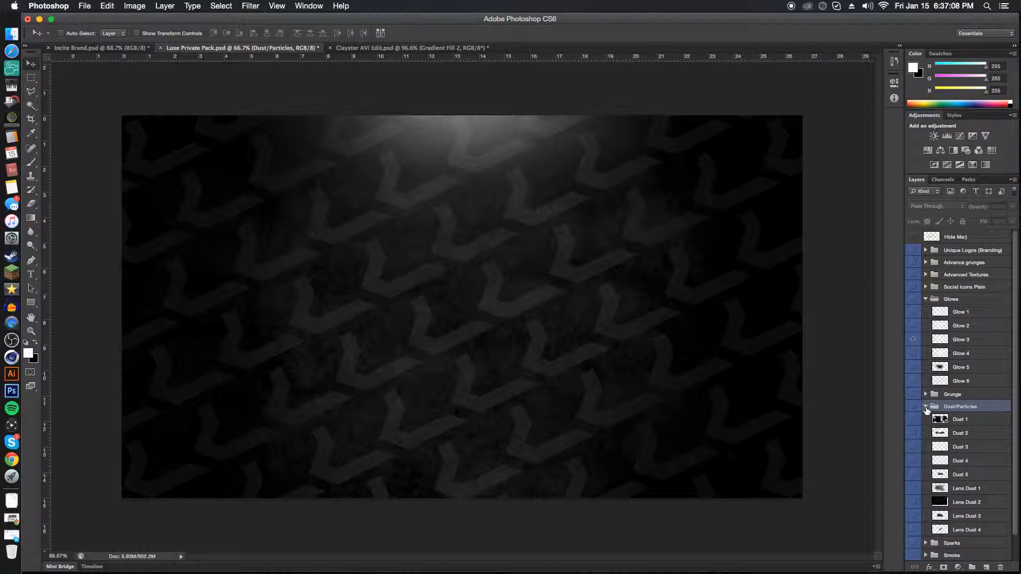
click(925, 406)
click(914, 325)
click(914, 325)
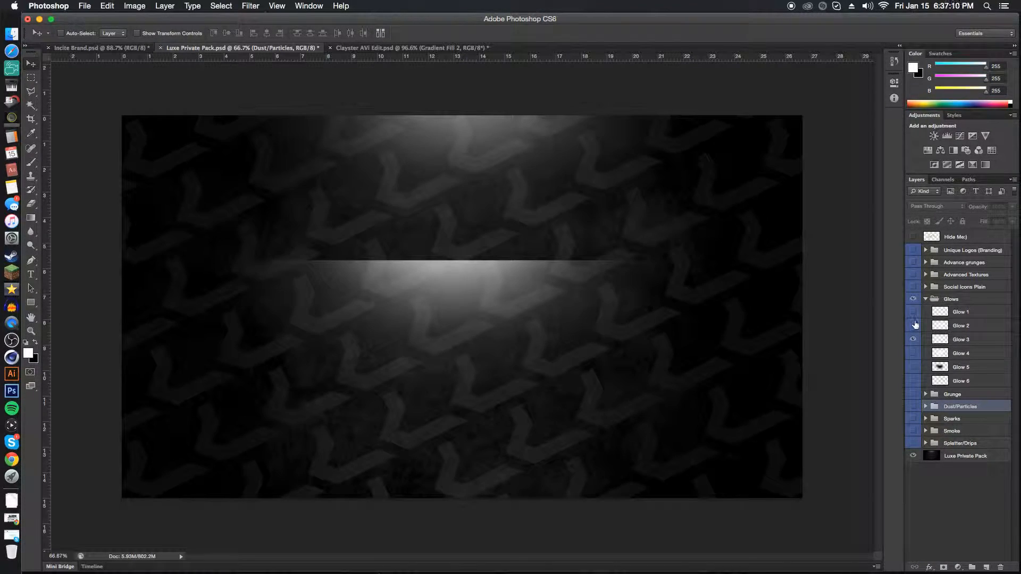
Copy the Glow 3 layer into Clayster AVI Edit.psd, place it along the photo's top edge and set its opacity to 75%.
click(931, 341)
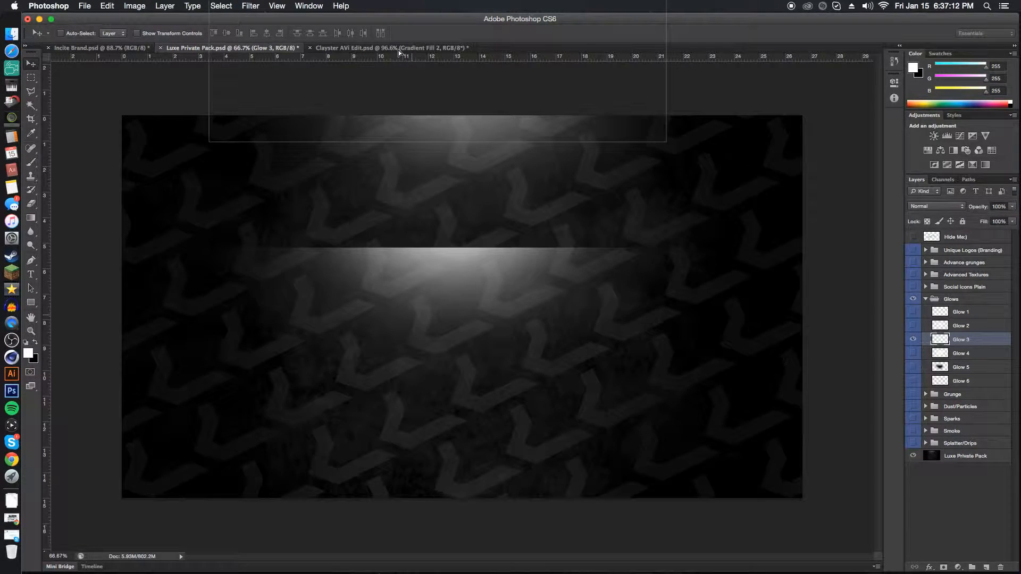
click(394, 47)
drag(464, 199, 468, 203)
click(606, 322)
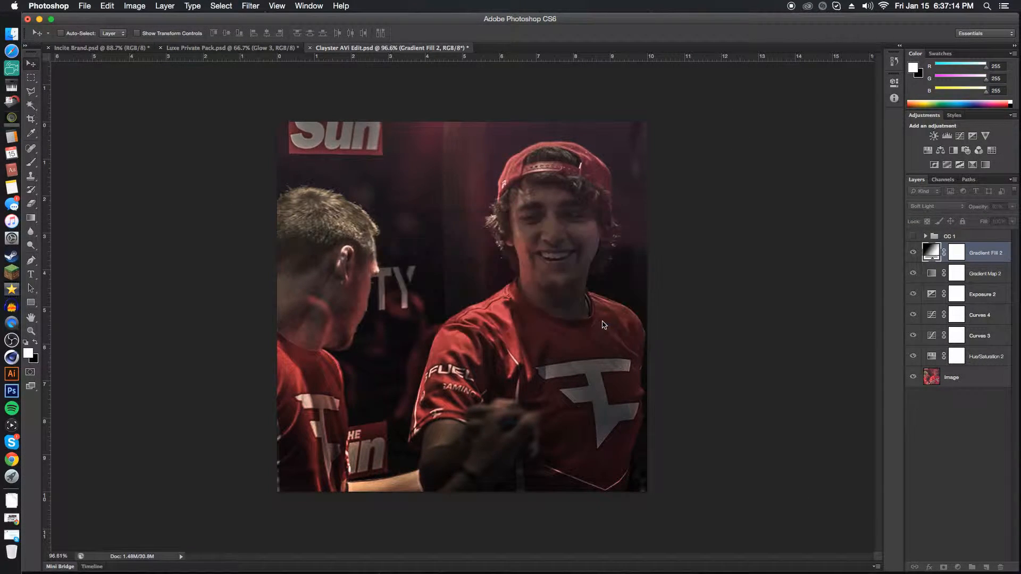
drag(514, 252, 419, 215)
drag(975, 209, 968, 209)
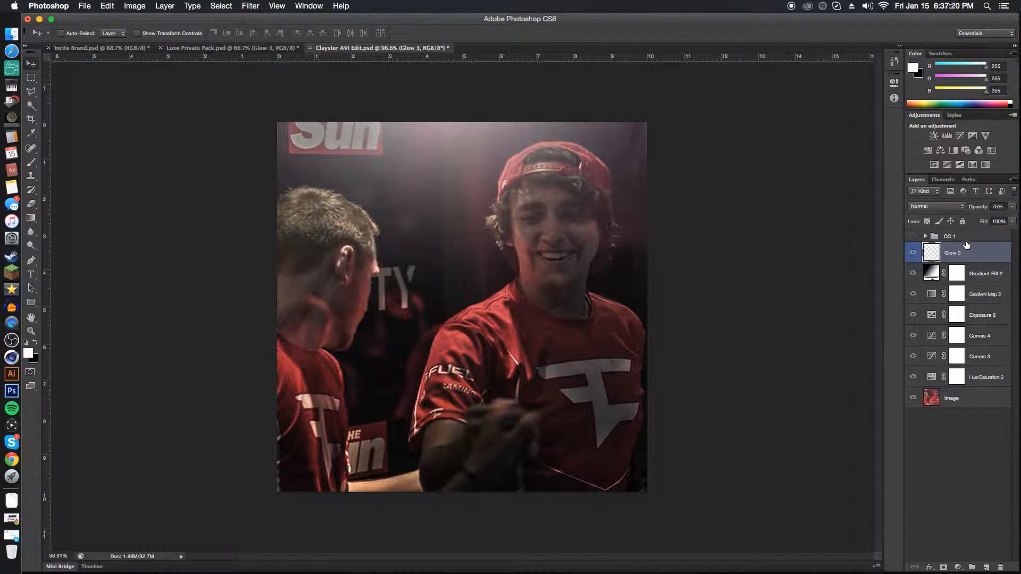
Hide Glow 3 and paint a large soft white glow at the photo's top edge on a new layer at 67% opacity.
click(914, 253)
click(986, 568)
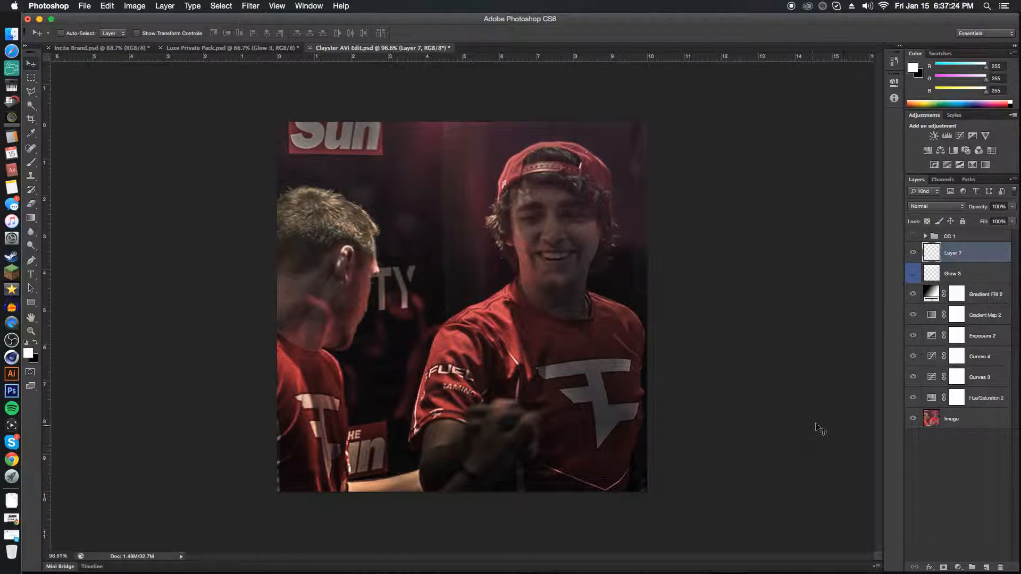
key(b)
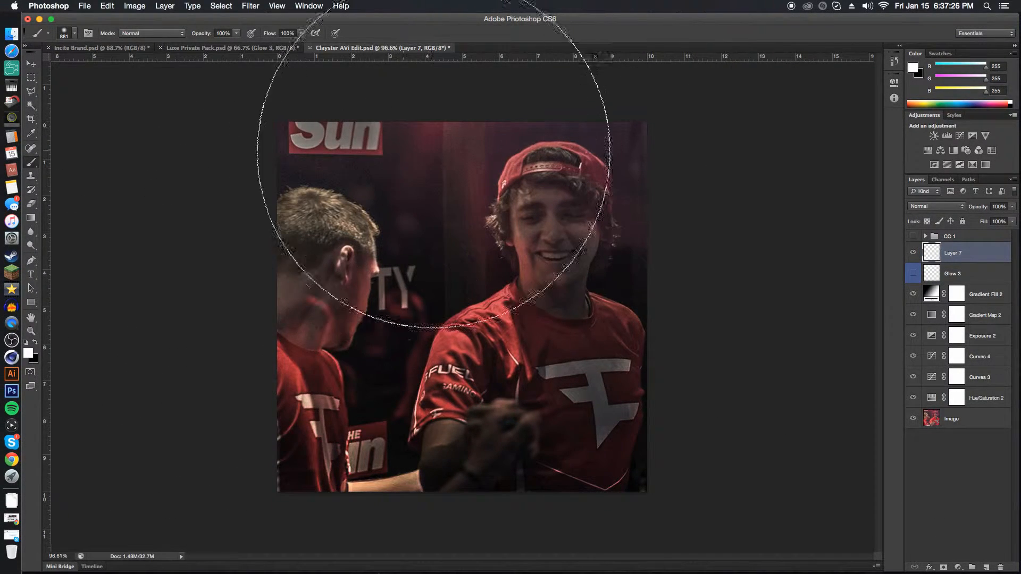
mouse_move(541, 318)
mouse_down()
mouse_move(544, 203)
mouse_move(460, 121)
mouse_up()
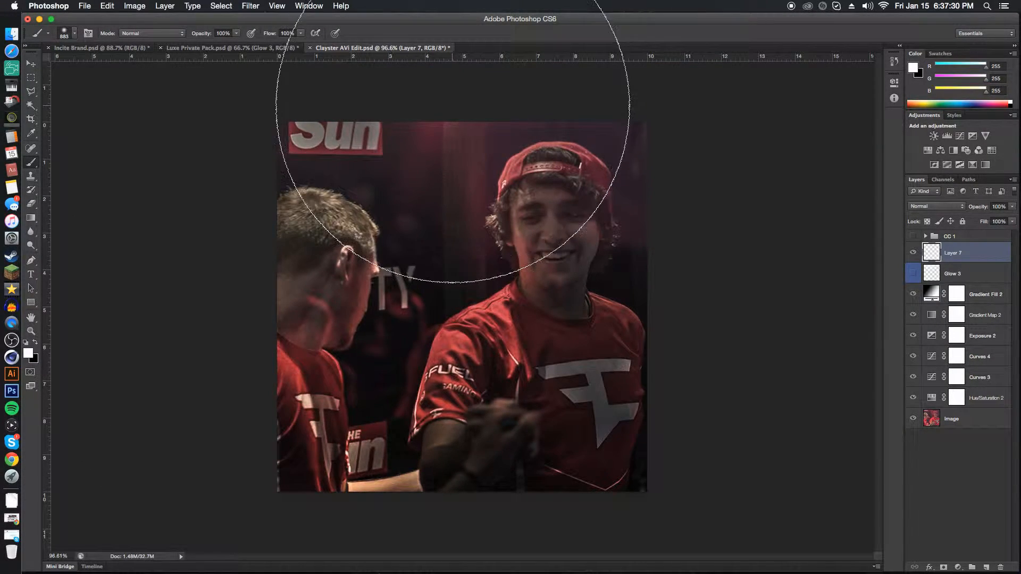
click(458, 93)
drag(979, 207, 967, 209)
key(v)
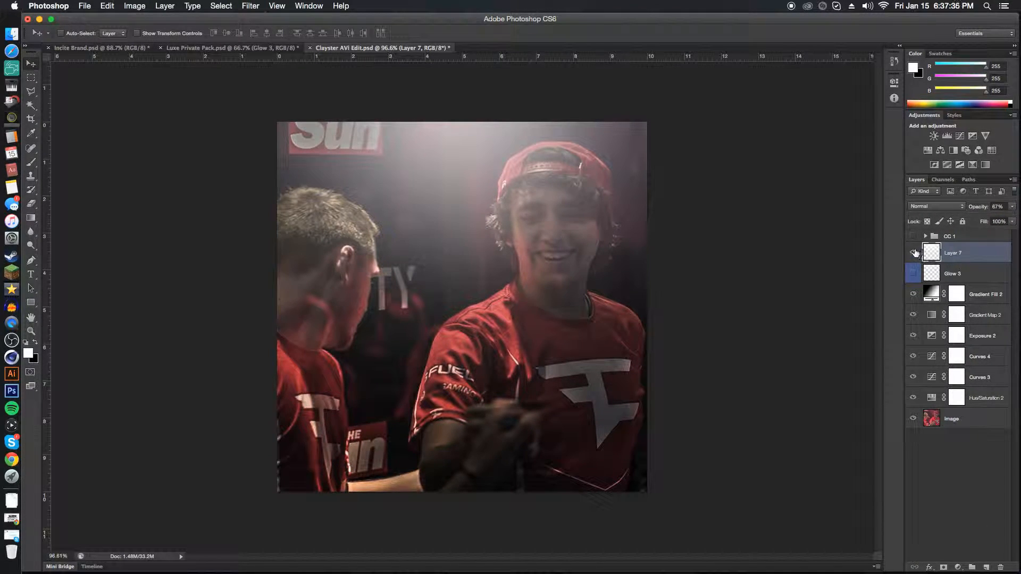
Delete the brush-painted glow layer and reduce the Glow 3 layer's opacity to 66%.
click(914, 253)
click(914, 254)
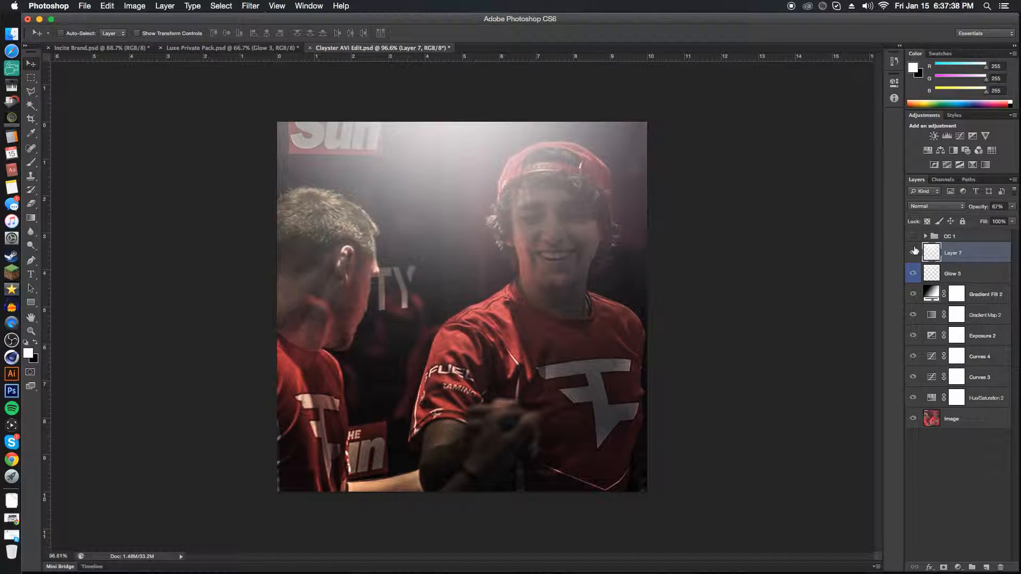
key(BackSpace)
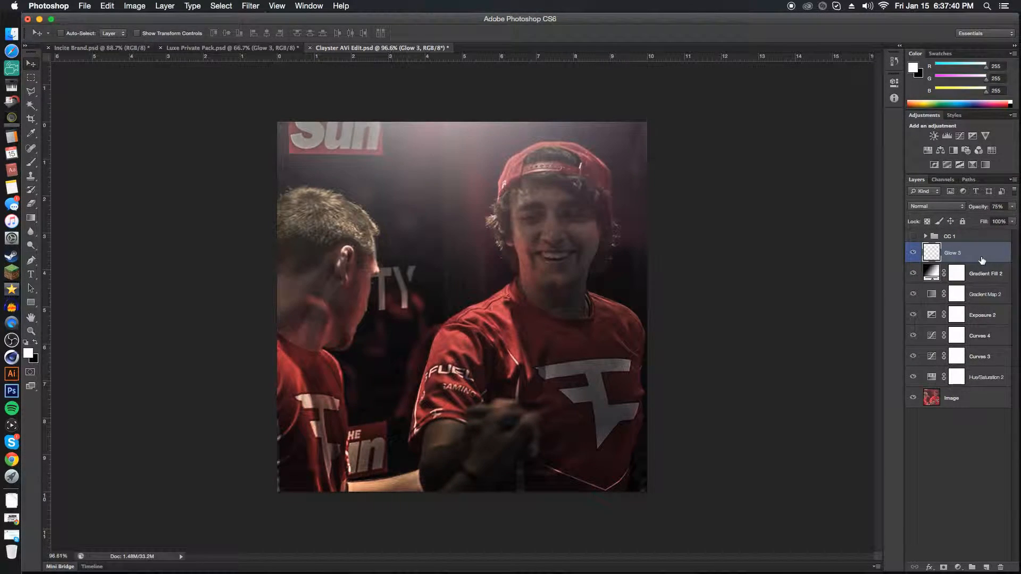
drag(979, 210, 973, 211)
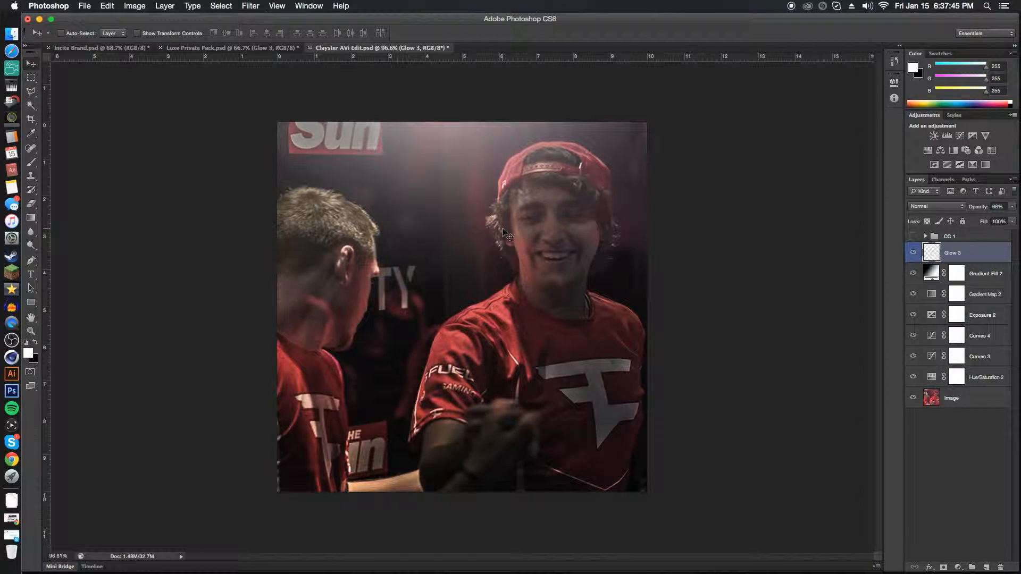
Add a new layer above Gradient Fill 2 in Overlay blend mode and ready a smaller white brush.
click(987, 277)
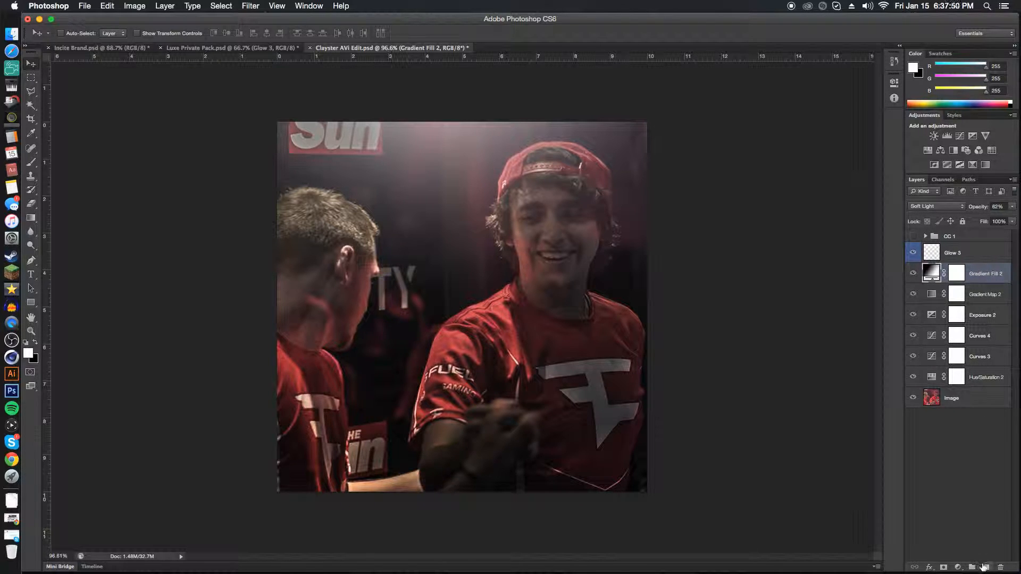
click(987, 567)
key(b)
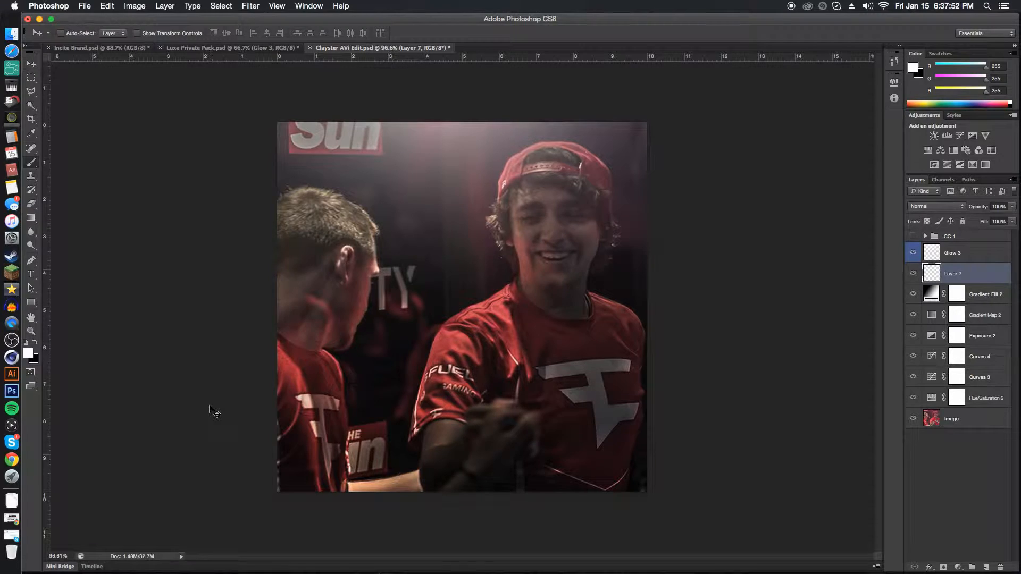
drag(446, 328, 314, 345)
click(28, 354)
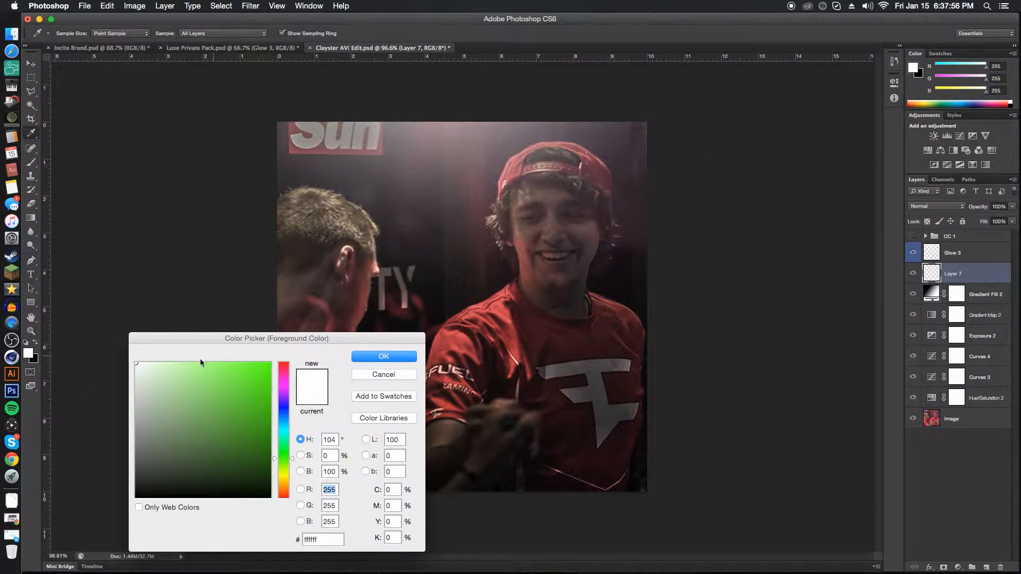
click(381, 358)
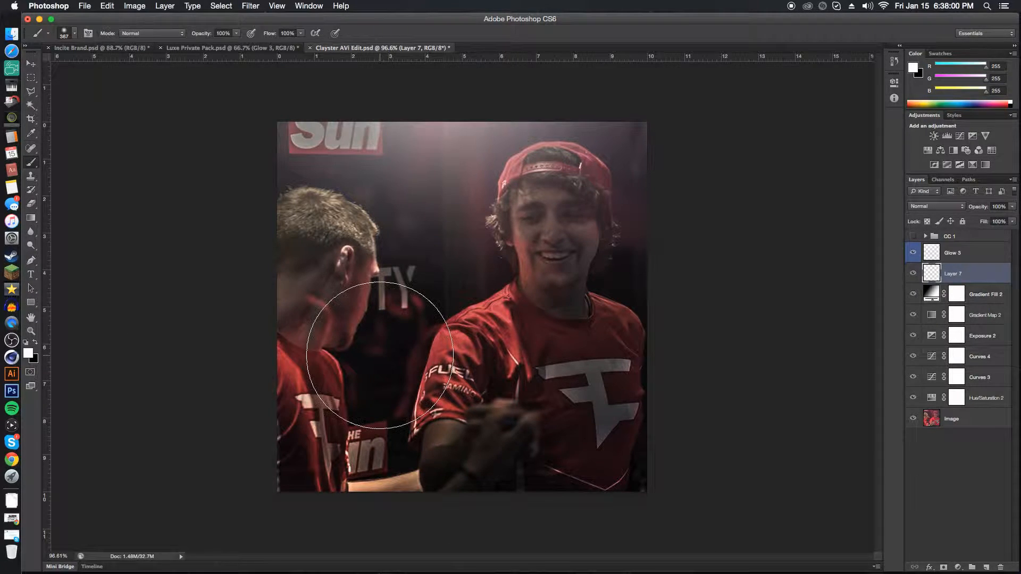
drag(451, 402, 370, 407)
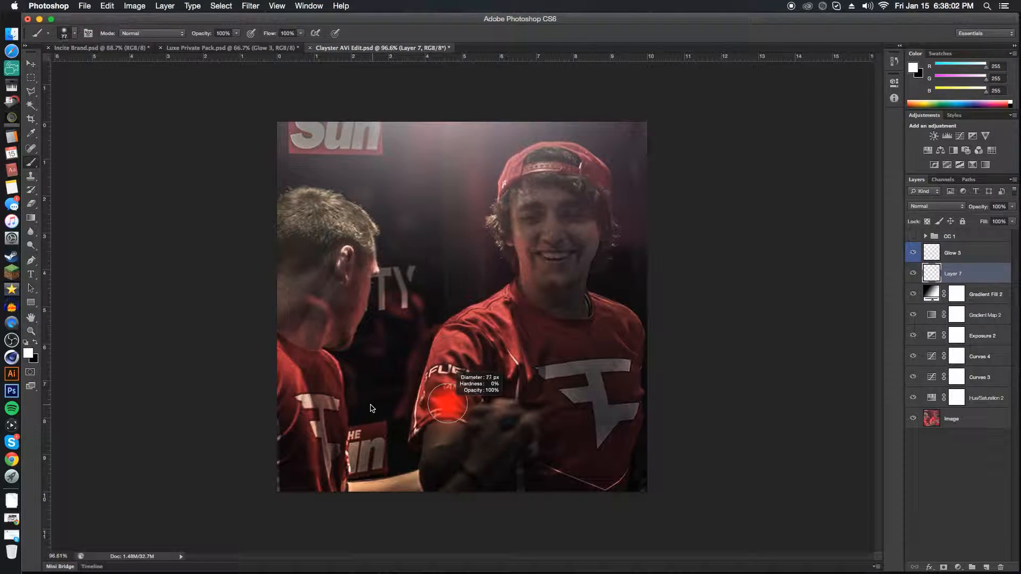
click(936, 206)
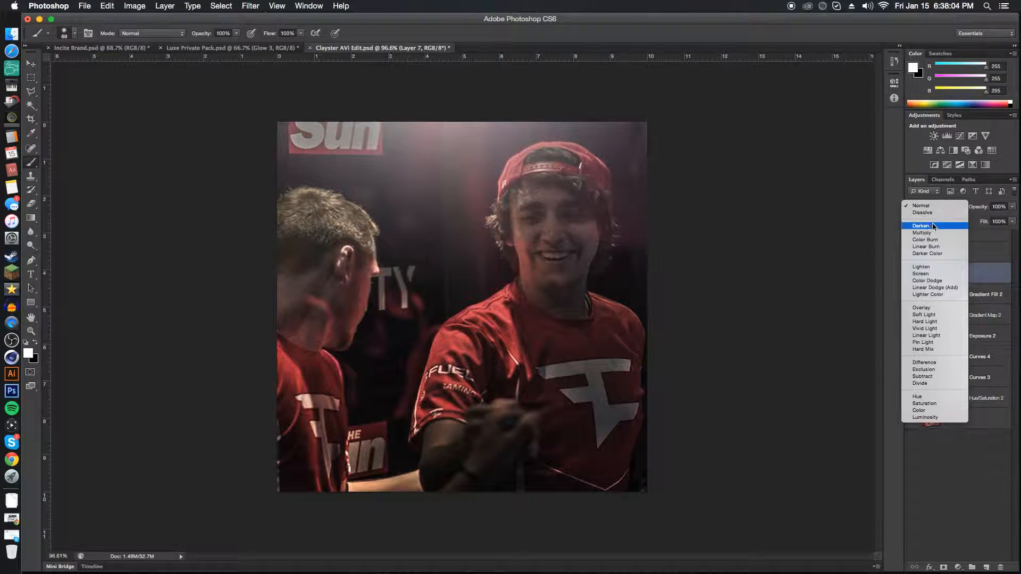
click(932, 308)
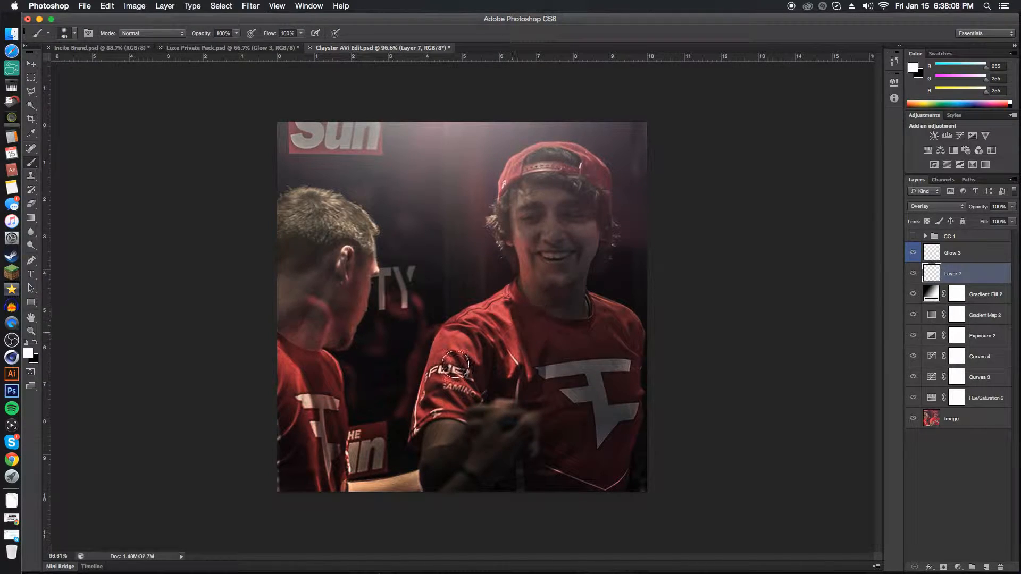
Paint white highlights over the capped man's forearm, hand, face and neck on the Overlay layer.
scroll(420, 444, up, 8)
scroll(452, 434, down, 3)
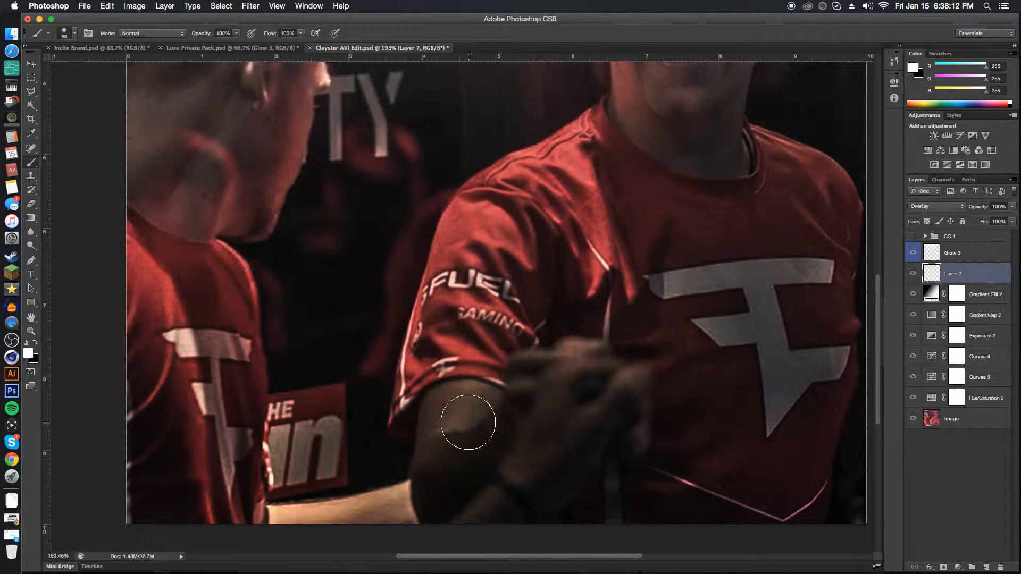
mouse_move(468, 420)
mouse_down()
mouse_move(440, 424)
mouse_move(438, 461)
mouse_move(454, 427)
mouse_move(438, 468)
mouse_move(506, 421)
mouse_move(479, 407)
mouse_move(473, 412)
mouse_move(501, 439)
mouse_move(537, 405)
mouse_move(525, 394)
mouse_move(526, 406)
mouse_move(583, 377)
mouse_move(603, 415)
mouse_move(567, 429)
mouse_move(551, 407)
mouse_move(563, 452)
mouse_up()
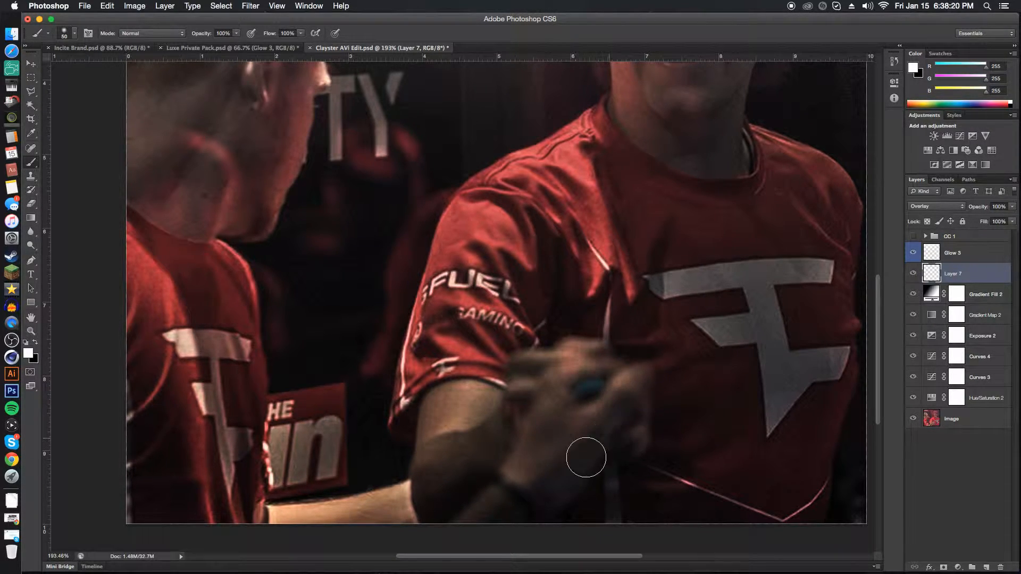
scroll(583, 456, down, 3)
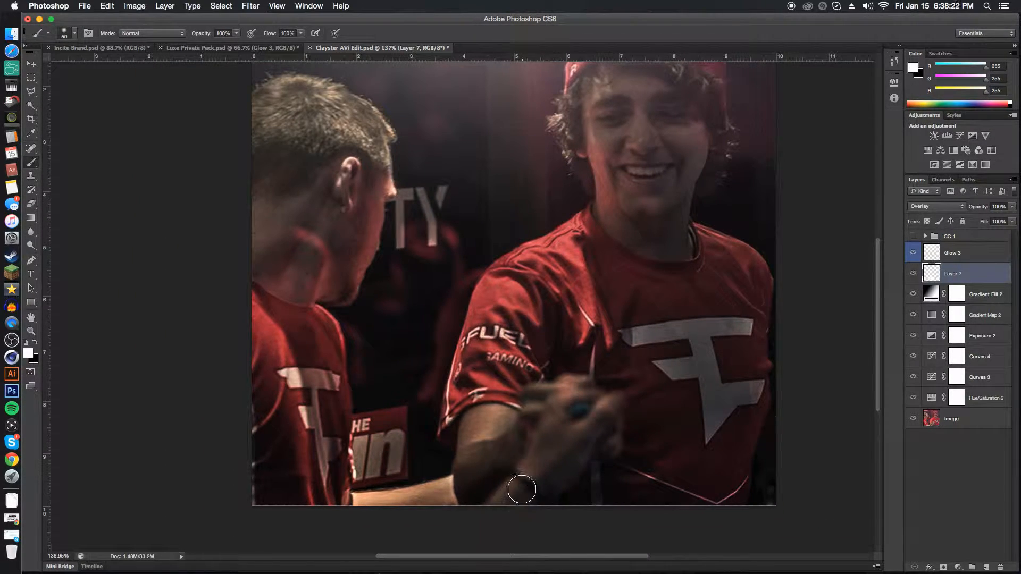
scroll(510, 441, down, 1)
scroll(510, 441, down, 1)
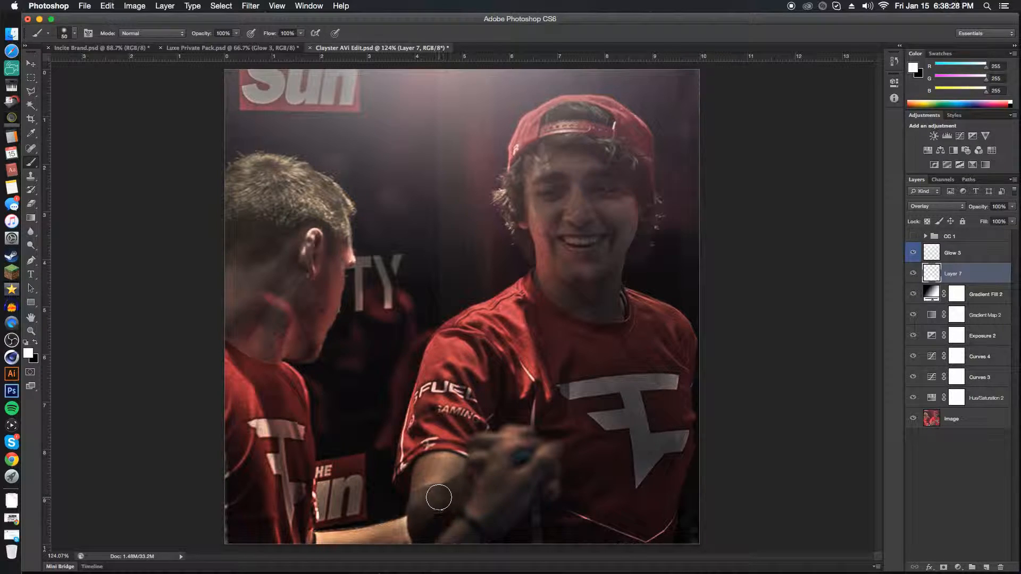
mouse_move(613, 301)
mouse_down()
mouse_move(570, 292)
mouse_move(539, 212)
mouse_move(546, 179)
mouse_move(588, 186)
mouse_move(601, 224)
mouse_move(627, 229)
mouse_move(611, 214)
mouse_move(612, 274)
mouse_move(600, 299)
mouse_up()
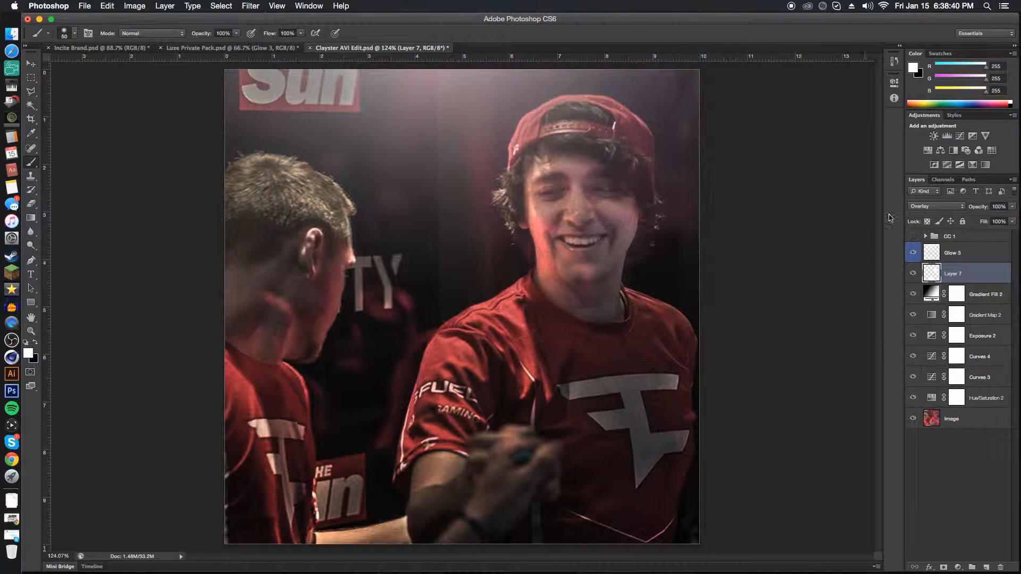
Reduce the skin highlight layer's opacity to 58%, comparing the photo with and without it.
drag(974, 210, 968, 211)
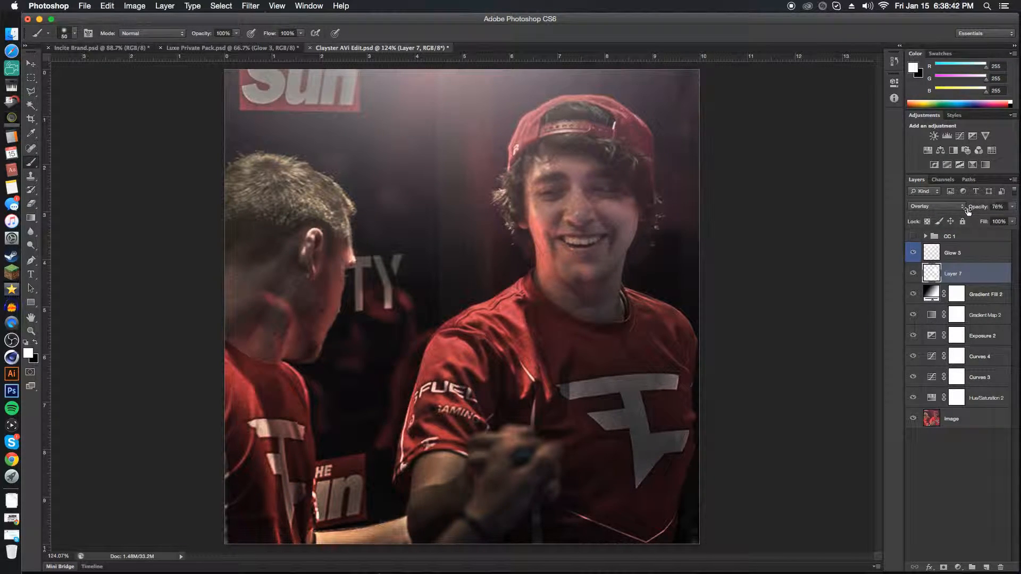
scroll(615, 208, down, 3)
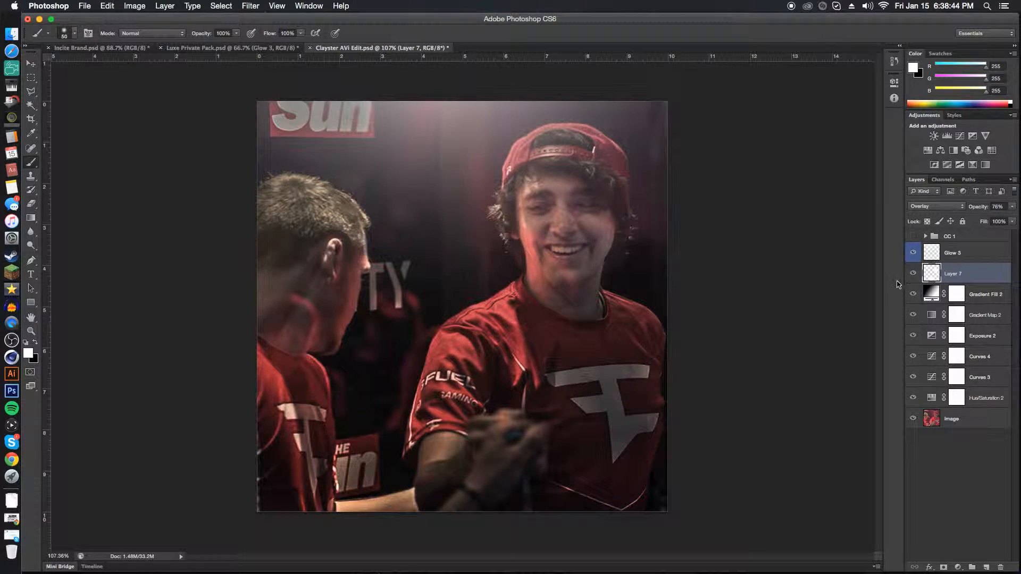
click(913, 274)
click(913, 275)
click(914, 275)
click(913, 275)
drag(978, 211, 974, 211)
click(914, 273)
click(915, 272)
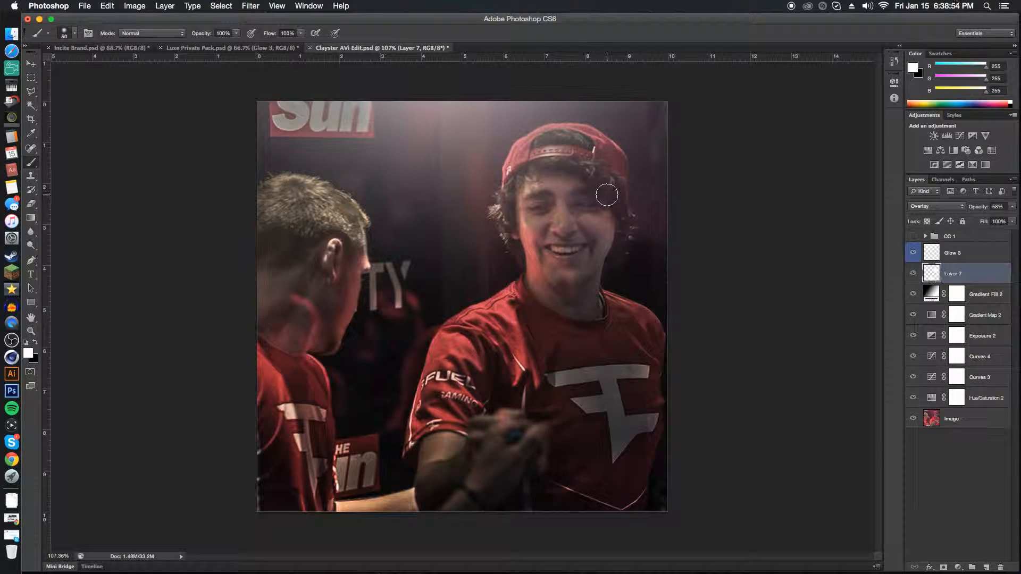
On another new Overlay layer, paint white highlights over the strap, left side and top rim of the red cap.
click(985, 568)
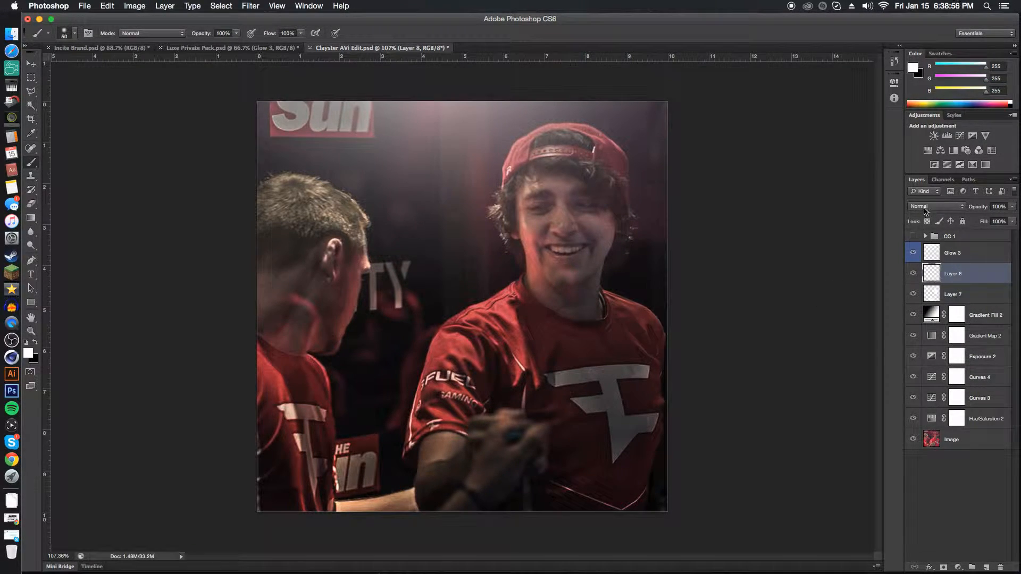
click(925, 207)
click(928, 303)
scroll(540, 148, up, 3)
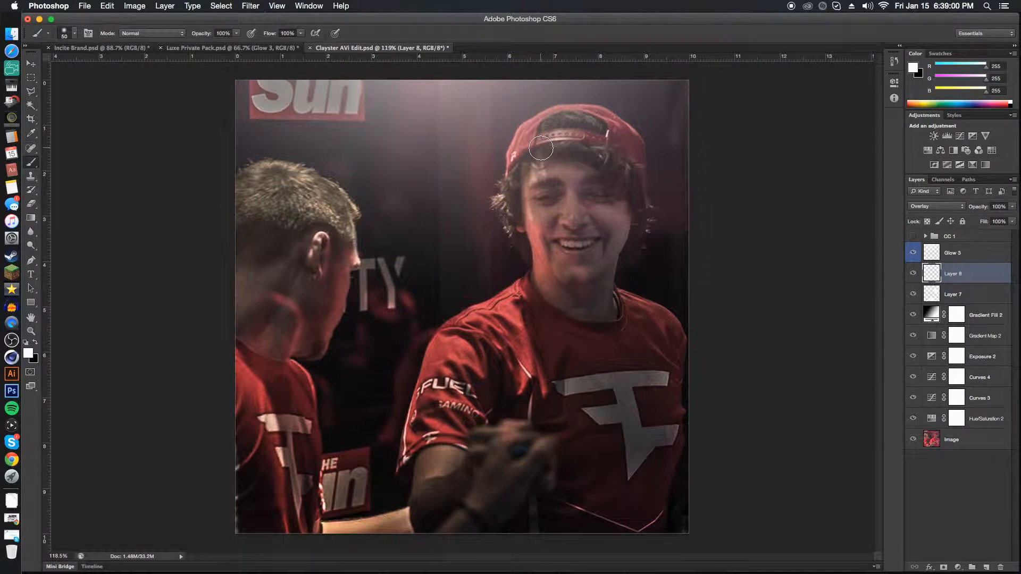
scroll(529, 140, up, 6)
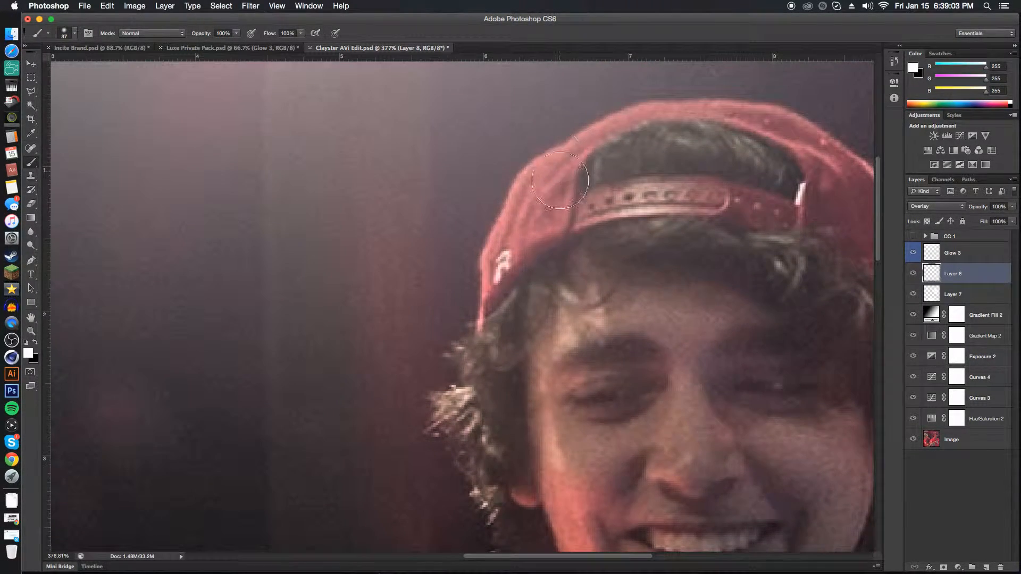
mouse_move(560, 181)
mouse_down()
mouse_move(531, 184)
mouse_move(599, 186)
mouse_move(555, 188)
mouse_move(525, 205)
mouse_move(494, 269)
mouse_move(580, 212)
mouse_move(735, 195)
mouse_move(792, 213)
mouse_move(838, 186)
mouse_move(803, 136)
mouse_move(765, 120)
mouse_move(694, 119)
mouse_up()
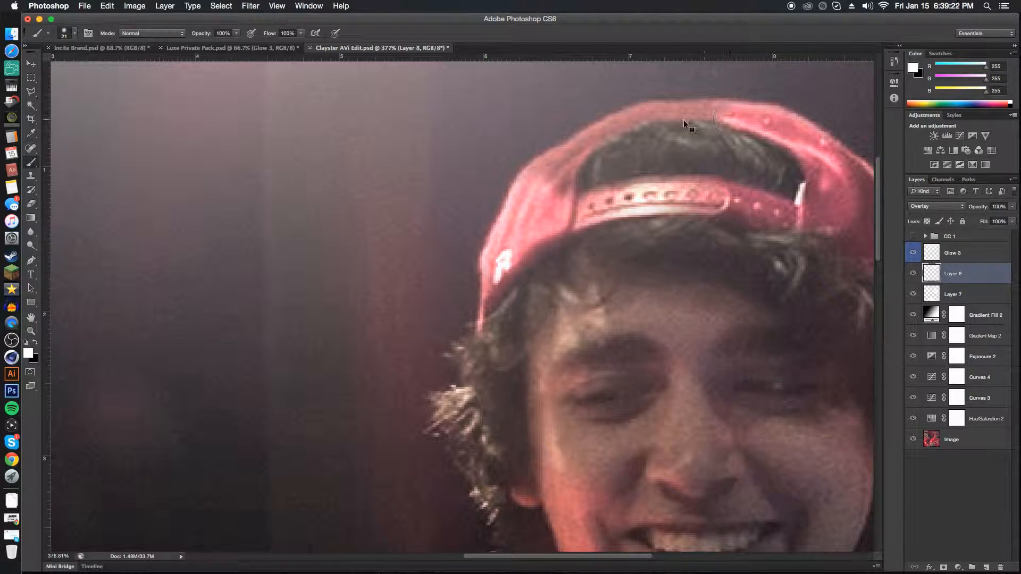
mouse_move(579, 154)
mouse_down()
mouse_move(605, 127)
mouse_move(589, 147)
mouse_move(657, 116)
mouse_move(647, 114)
mouse_move(736, 108)
mouse_move(700, 111)
mouse_move(734, 120)
mouse_up()
scroll(707, 357, down, 1)
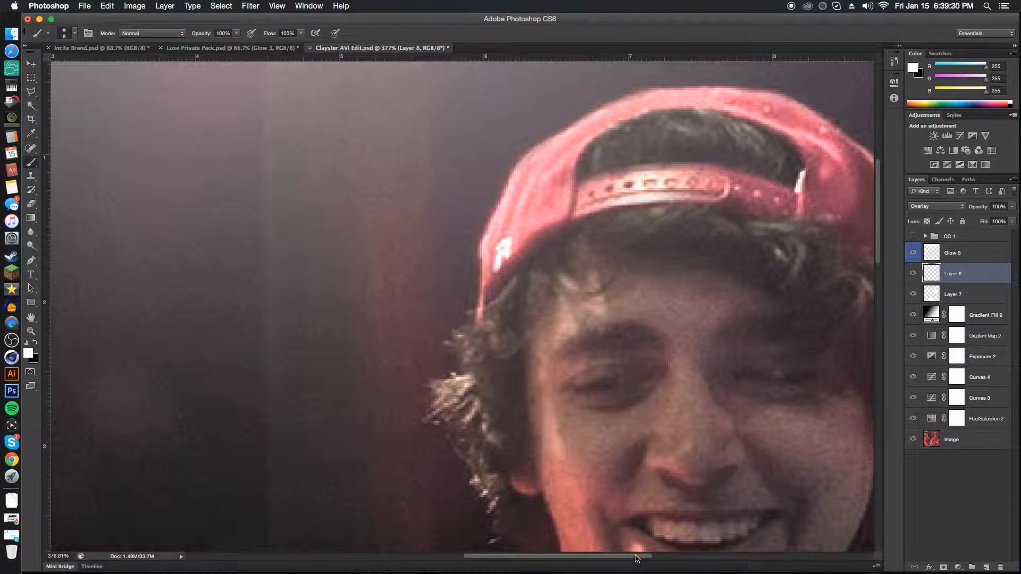
Extend the white highlights over the right side of the cap and down its outer edge with smaller brush sizes.
scroll(646, 553, right, 6)
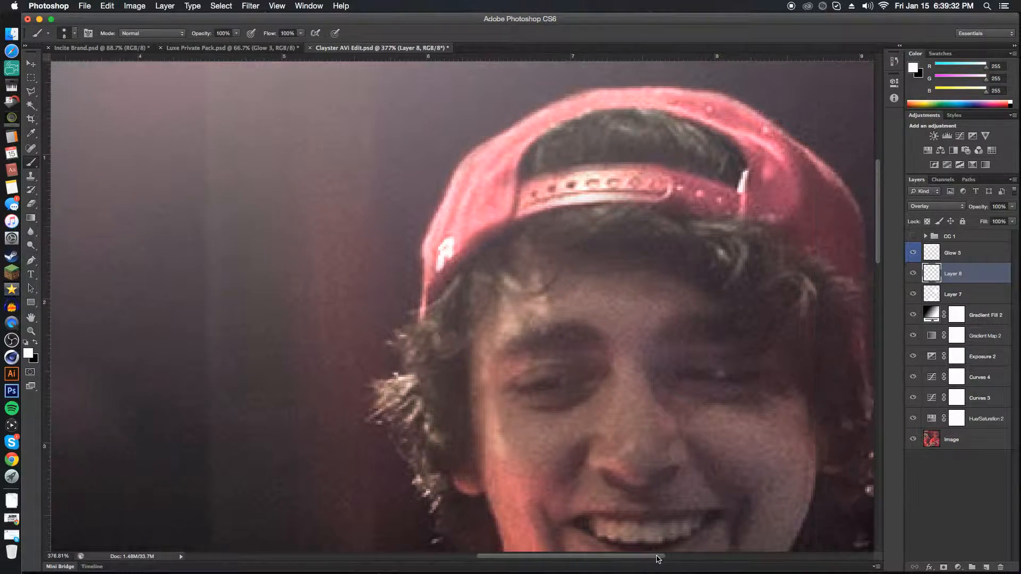
drag(646, 213, 660, 213)
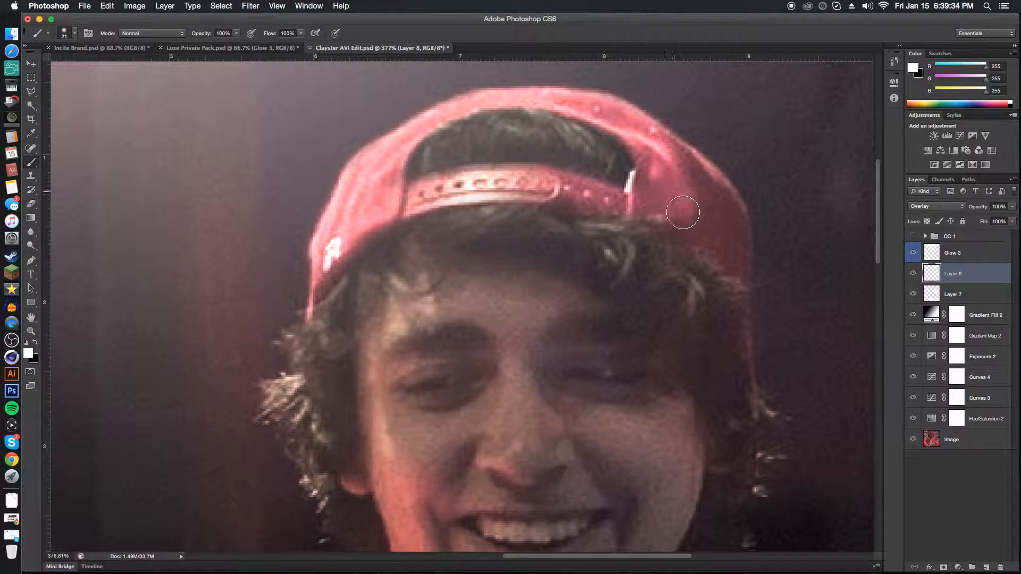
mouse_move(692, 173)
mouse_down()
mouse_move(718, 200)
mouse_move(736, 246)
mouse_move(734, 264)
mouse_move(716, 265)
mouse_move(737, 291)
mouse_move(745, 330)
mouse_up()
drag(745, 284, 740, 349)
scroll(676, 304, down, 7)
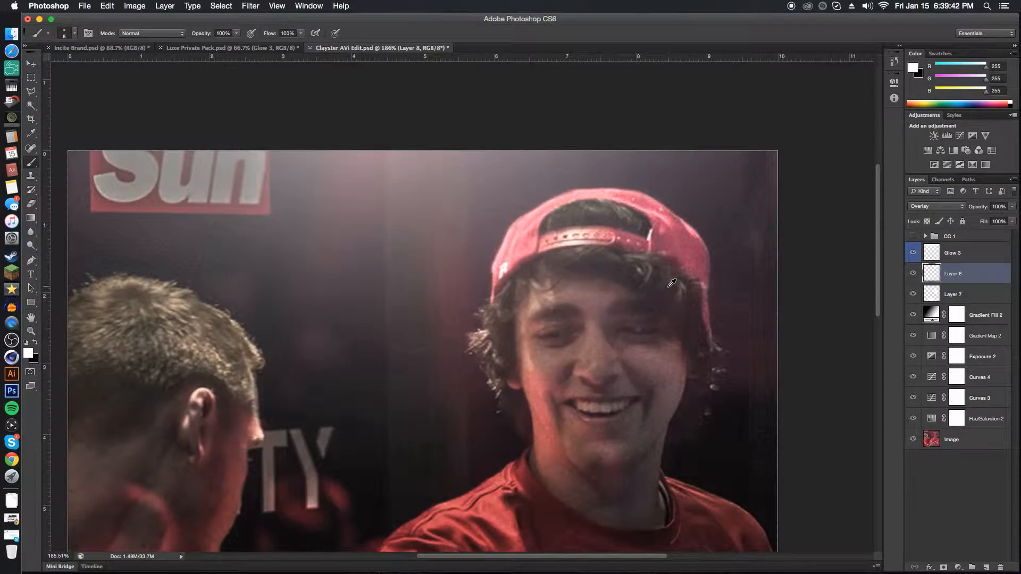
Lower the cap highlight layer's opacity to 74% and compare the photo with and without it.
drag(985, 211, 976, 209)
click(913, 273)
click(913, 273)
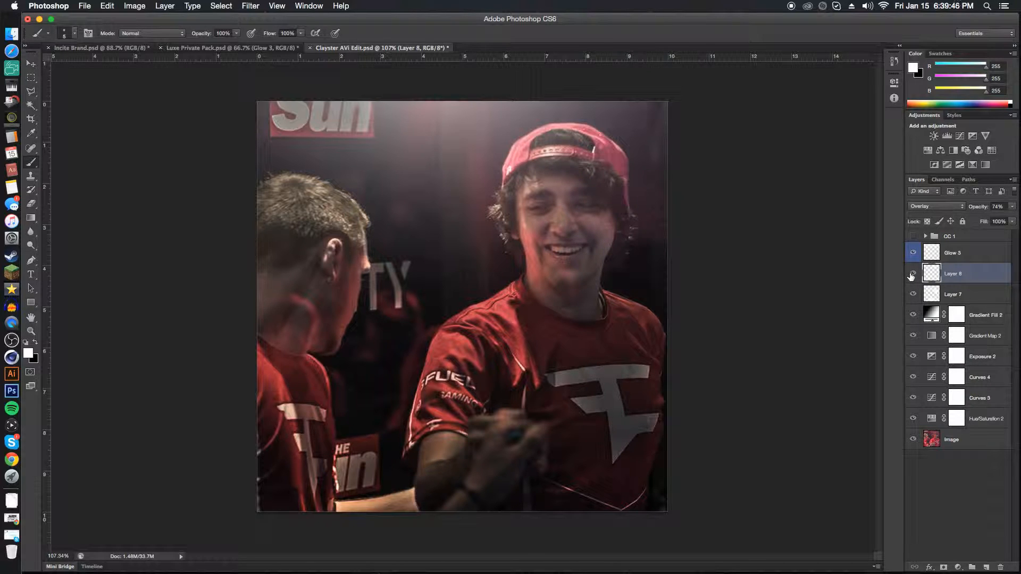
Readjust the cap highlight layer's opacity and paint highlights on the same layer along the red shirt's shoulders, folds and sleeve.
drag(982, 207, 976, 208)
mouse_move(488, 316)
mouse_down()
mouse_move(503, 319)
mouse_move(535, 360)
mouse_move(586, 354)
mouse_move(562, 340)
mouse_up()
mouse_move(636, 336)
mouse_down()
mouse_move(653, 347)
mouse_move(644, 423)
mouse_move(646, 405)
mouse_move(611, 363)
mouse_move(601, 451)
mouse_move(640, 408)
mouse_move(616, 500)
mouse_move(597, 445)
mouse_move(558, 440)
mouse_move(569, 467)
mouse_move(570, 417)
mouse_move(545, 379)
mouse_move(535, 394)
mouse_move(510, 371)
mouse_move(503, 389)
mouse_move(432, 406)
mouse_move(418, 425)
mouse_move(444, 355)
mouse_move(482, 337)
mouse_move(487, 322)
mouse_move(461, 328)
mouse_move(522, 329)
mouse_move(518, 295)
mouse_move(531, 326)
mouse_move(589, 349)
mouse_move(575, 334)
mouse_move(558, 356)
mouse_up()
ctrl+alt+drag(447, 410, 438, 410)
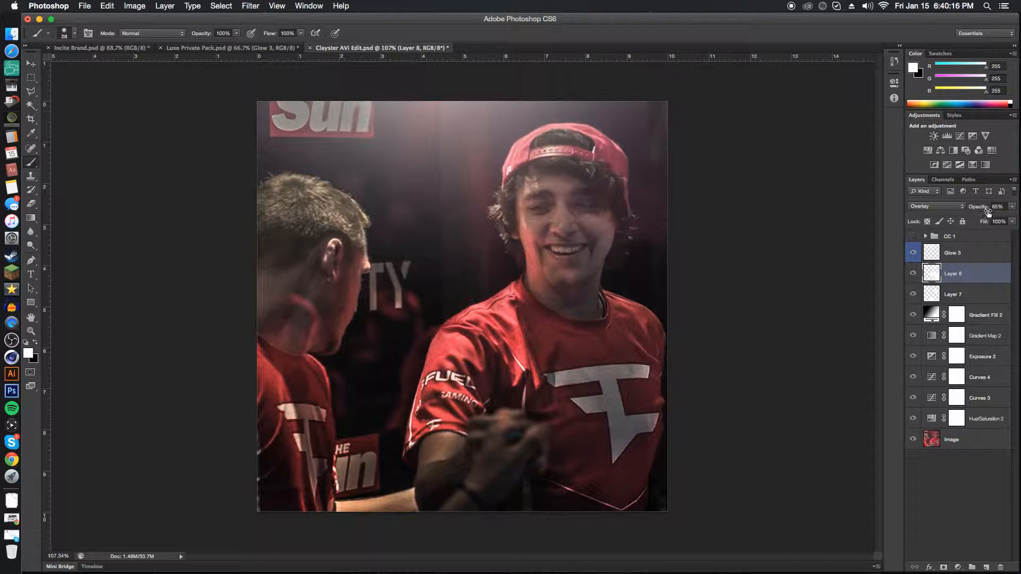
click(913, 274)
click(913, 274)
Add a third Overlay layer and brush white over the large logo on the shirt's chest.
click(984, 566)
click(940, 207)
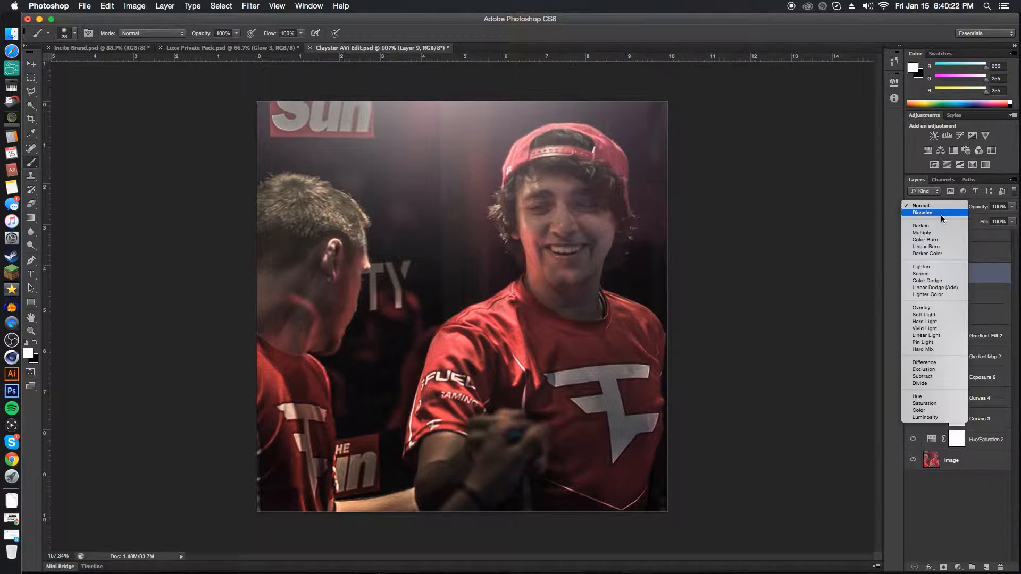
click(925, 309)
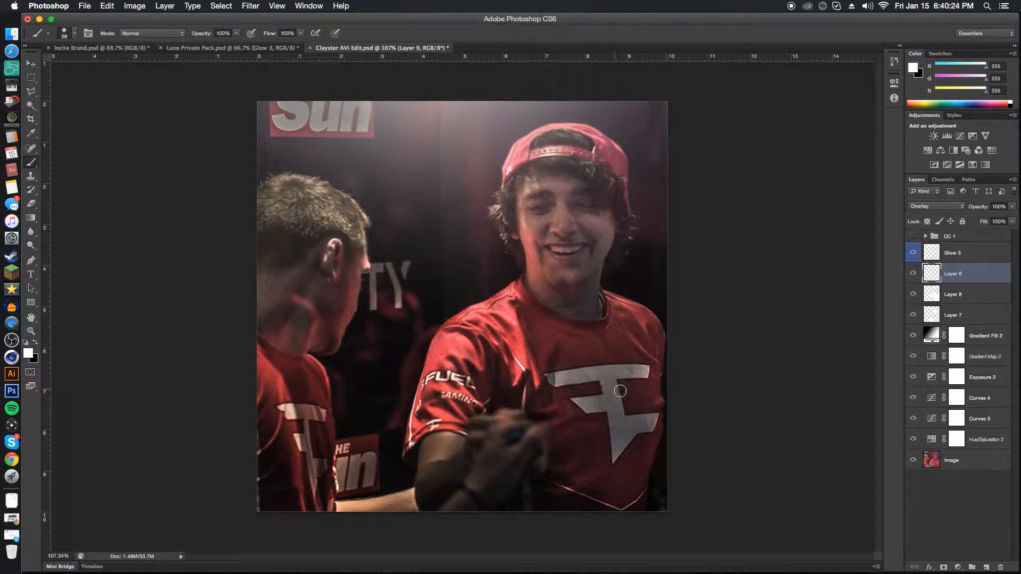
scroll(586, 382, up, 2)
mouse_move(574, 394)
mouse_down()
mouse_move(679, 382)
mouse_move(633, 388)
mouse_move(646, 479)
mouse_move(657, 451)
mouse_move(685, 440)
mouse_move(606, 421)
mouse_up()
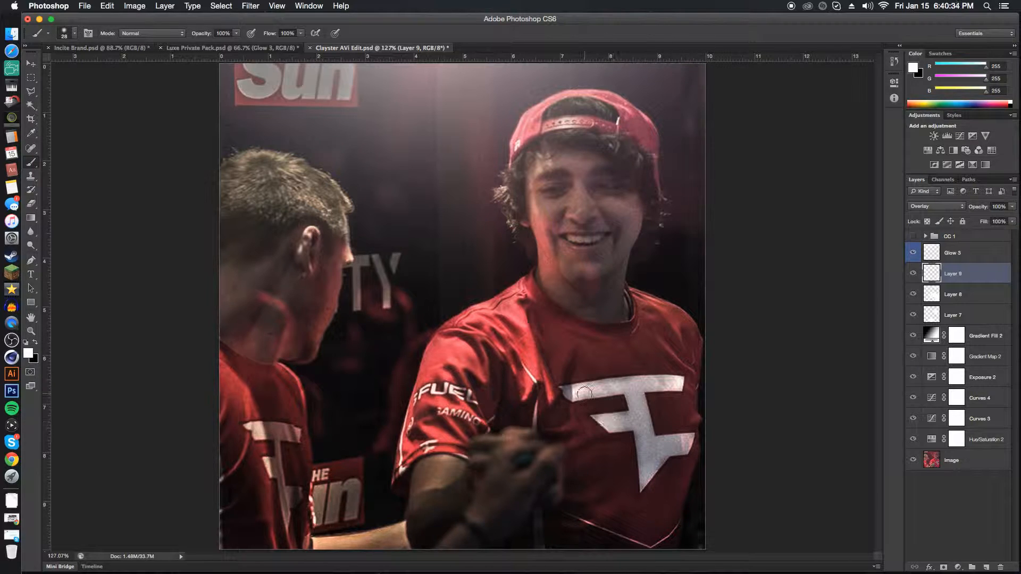
Set the logo highlight layer's opacity to 71% and compare the photo with and without it.
drag(980, 209, 972, 211)
scroll(579, 332, down, 3)
scroll(581, 330, down, 3)
scroll(580, 329, up, 3)
key(v)
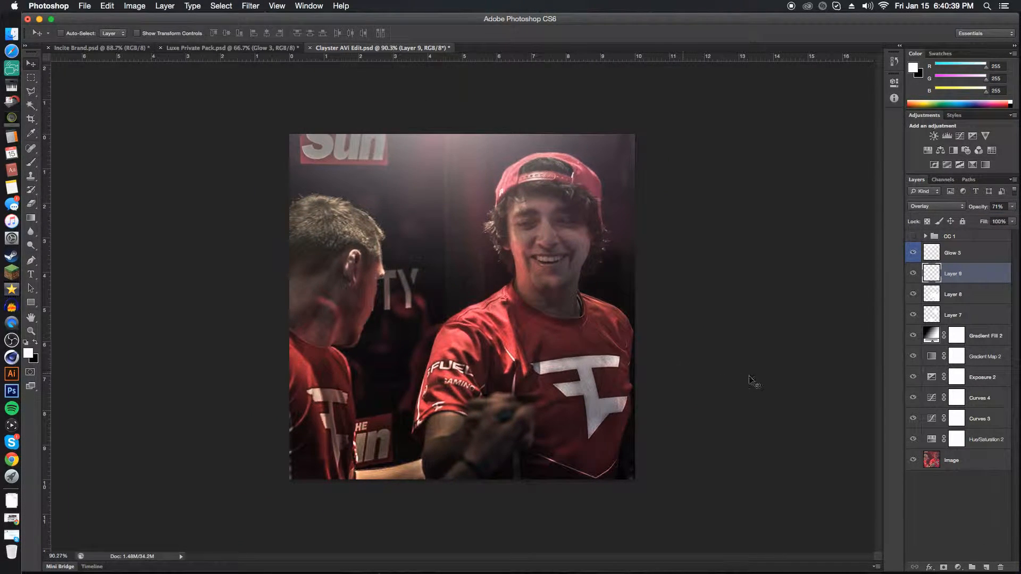
click(911, 274)
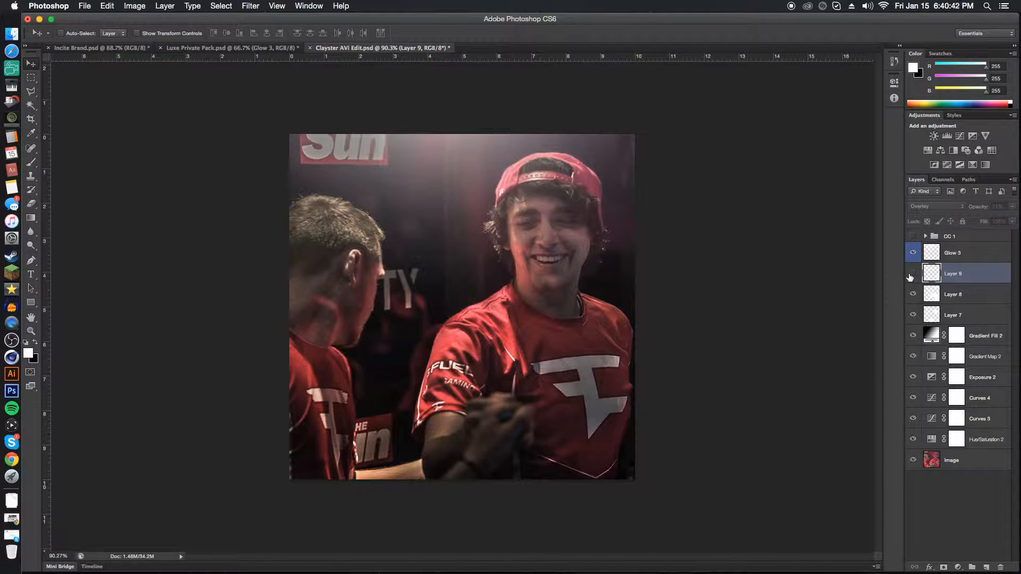
click(912, 274)
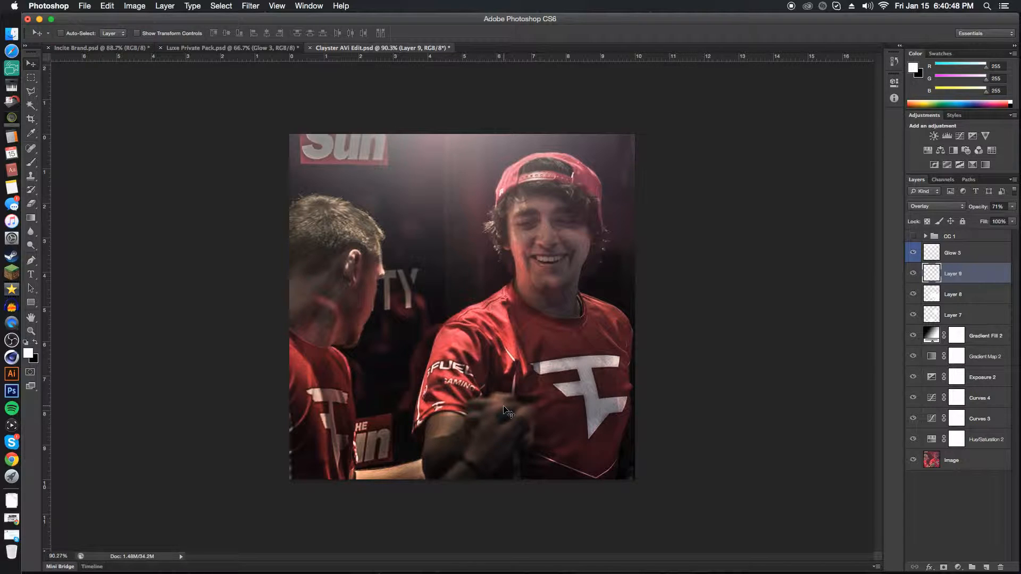
Group the layers from Glow 3 down to Hue/Saturation 2 and name the group CC 2.
click(995, 259)
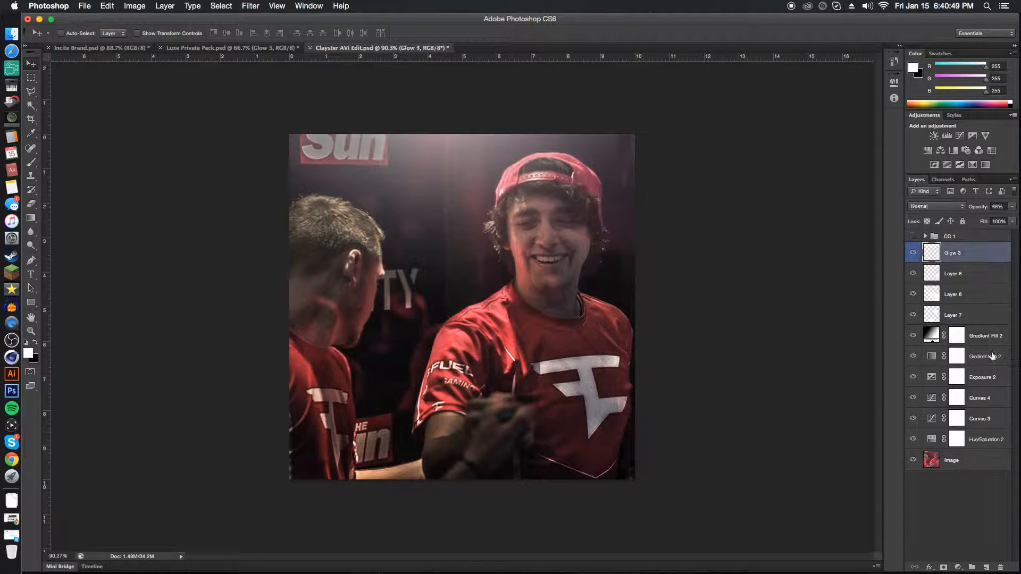
shift+click(985, 433)
key(super+g)
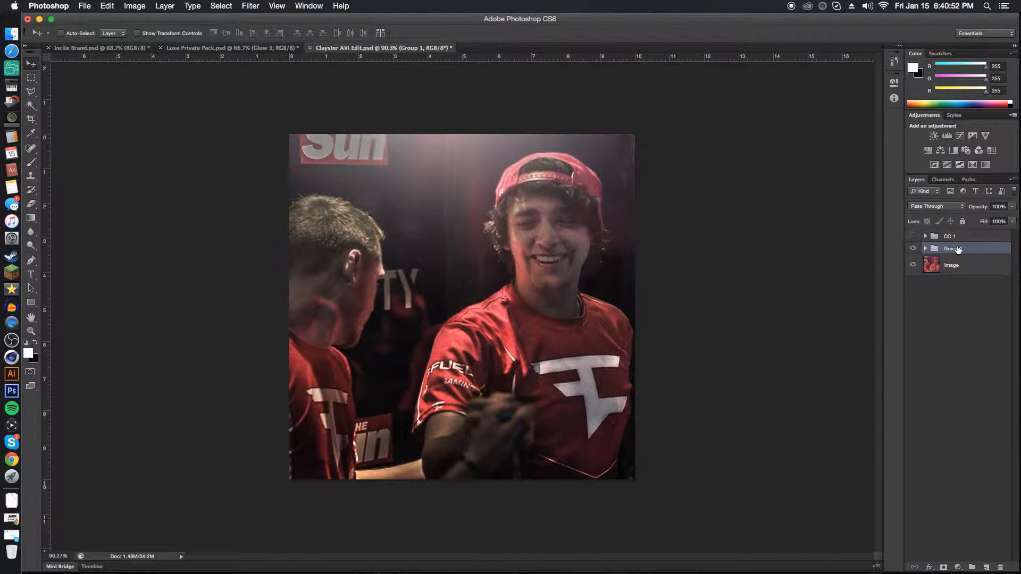
key(Return)
Compare the CC 1 and CC 2 color-correction groups against the unedited photo by toggling their visibility.
click(914, 248)
click(913, 236)
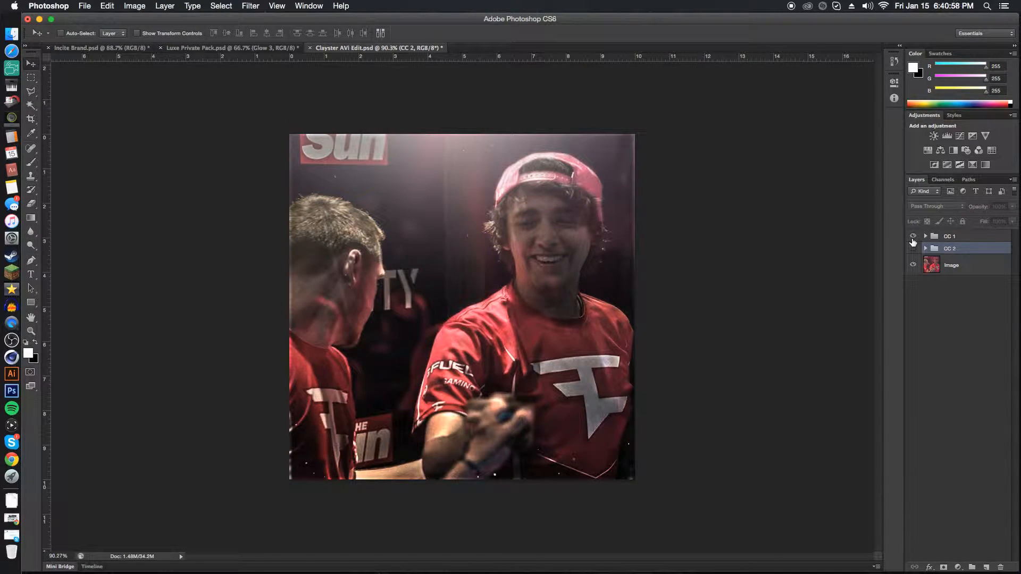
click(913, 236)
click(913, 249)
click(913, 249)
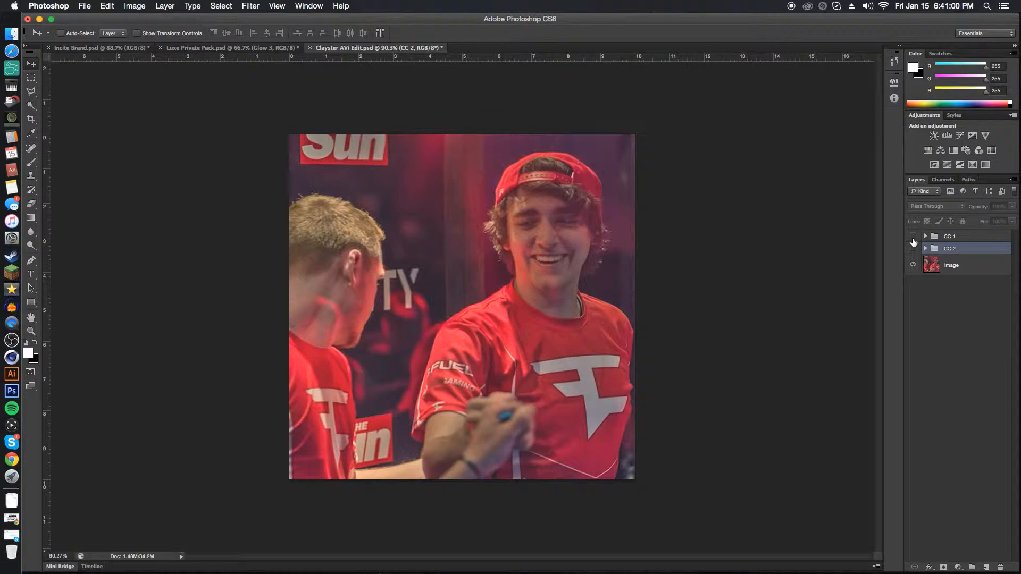
Toggle the CC 1 group on and off once more and show the CC 2 group again.
click(913, 237)
click(913, 236)
click(913, 249)
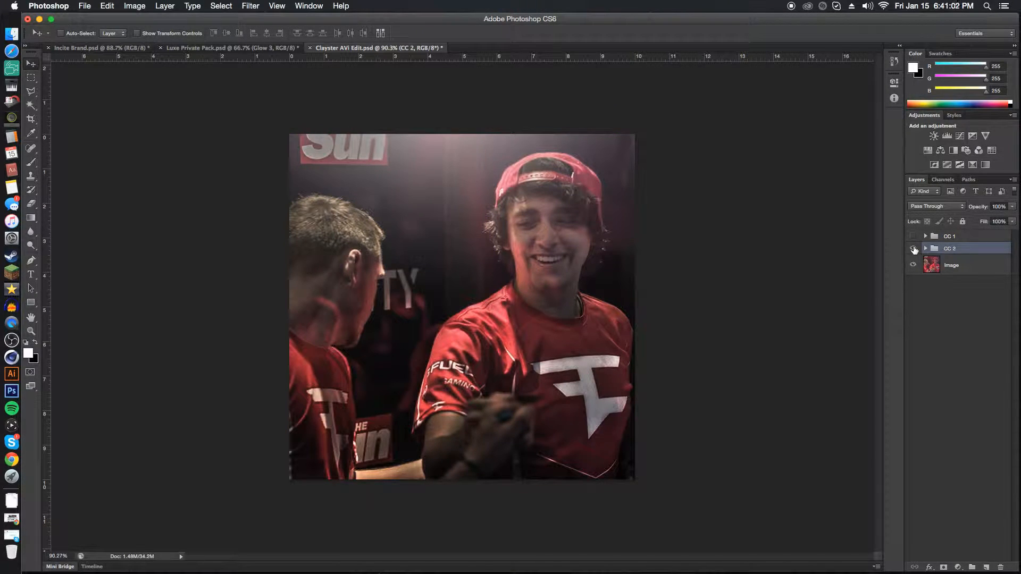
Copy the Dust 2 layer from the Dust/Particles group of Luxe Private Pack.psd into the avatar document, above Glow 3 in CC 2.
click(926, 248)
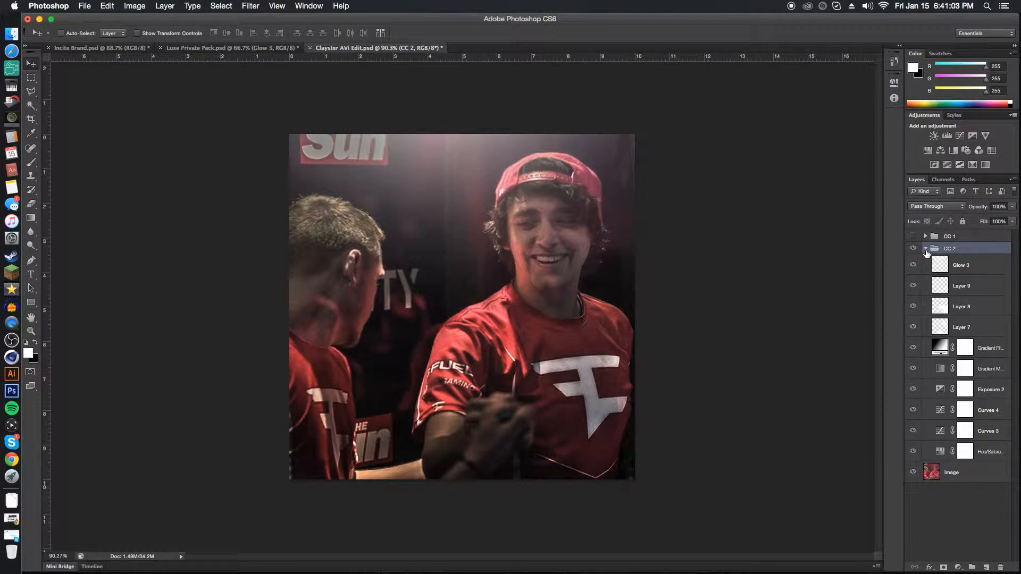
click(977, 271)
click(246, 52)
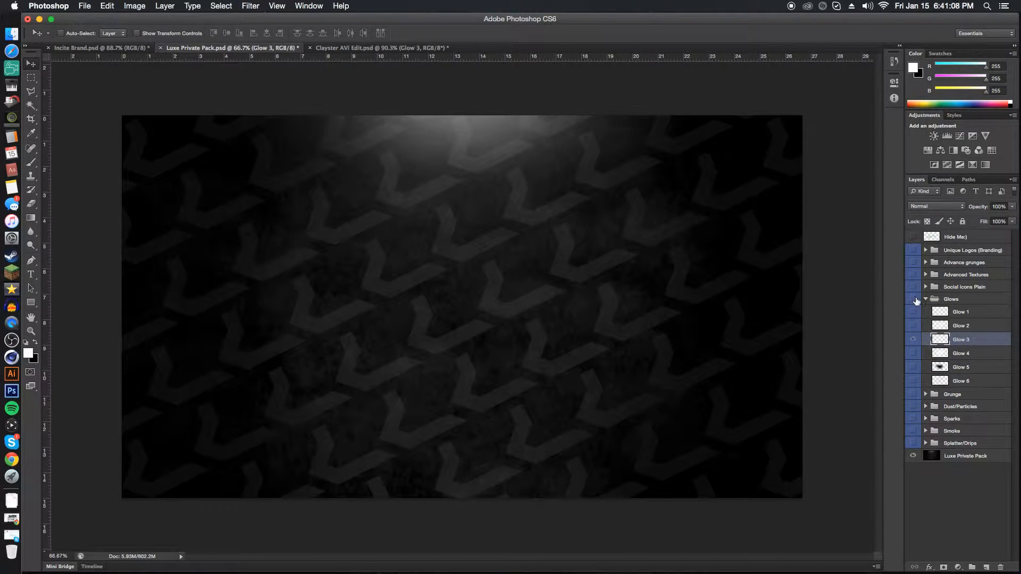
click(926, 299)
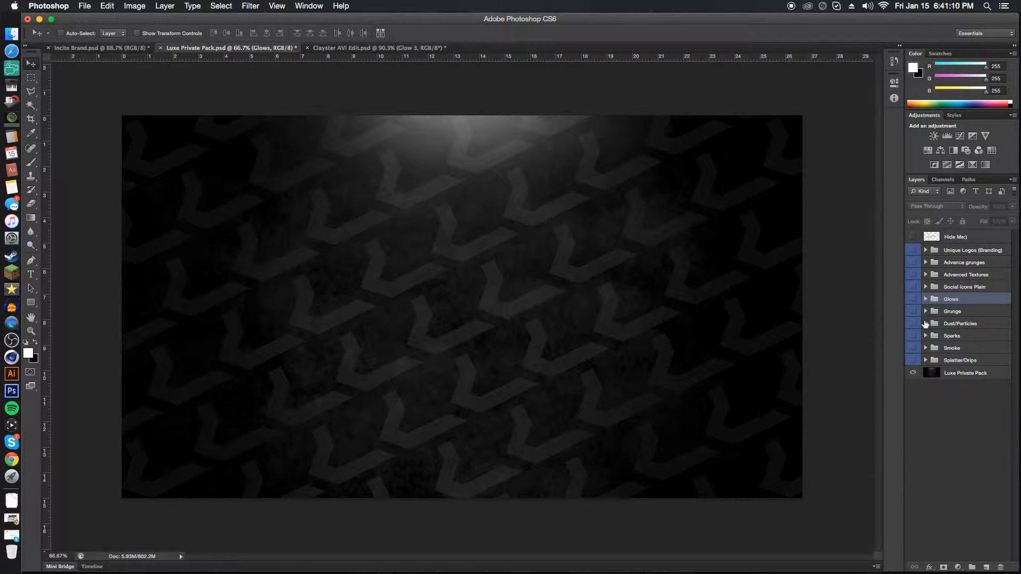
click(925, 323)
click(913, 350)
click(939, 350)
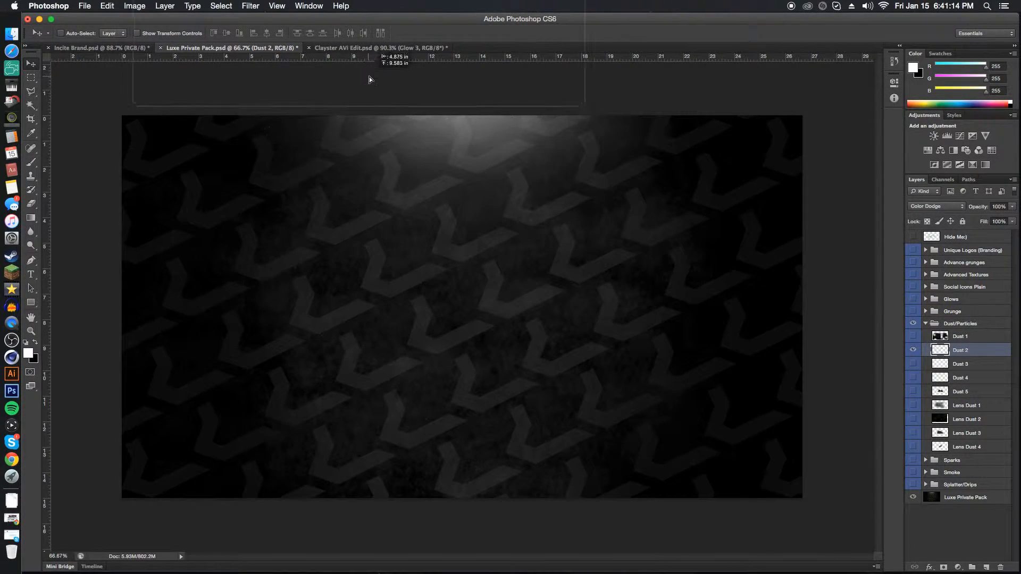
click(370, 48)
Position the Dust 2 particles along the photo's lower edge and place a duplicate of the layer across the upper edge.
drag(516, 374, 480, 491)
click(614, 321)
mouse_move(551, 377)
mouse_down()
mouse_move(549, 392)
mouse_move(531, 372)
mouse_move(554, 375)
mouse_up()
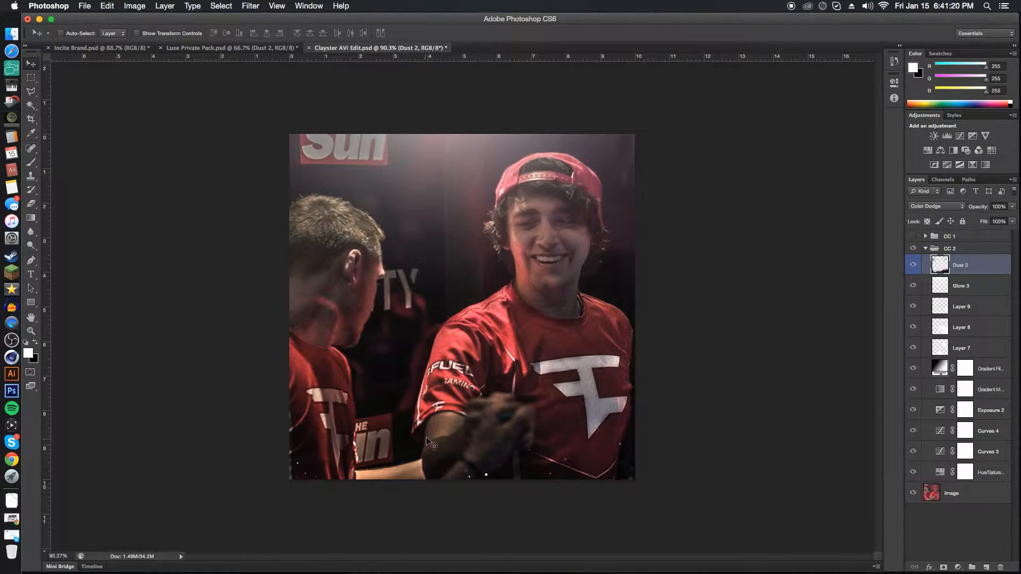
key(super+j)
drag(431, 442, 481, 102)
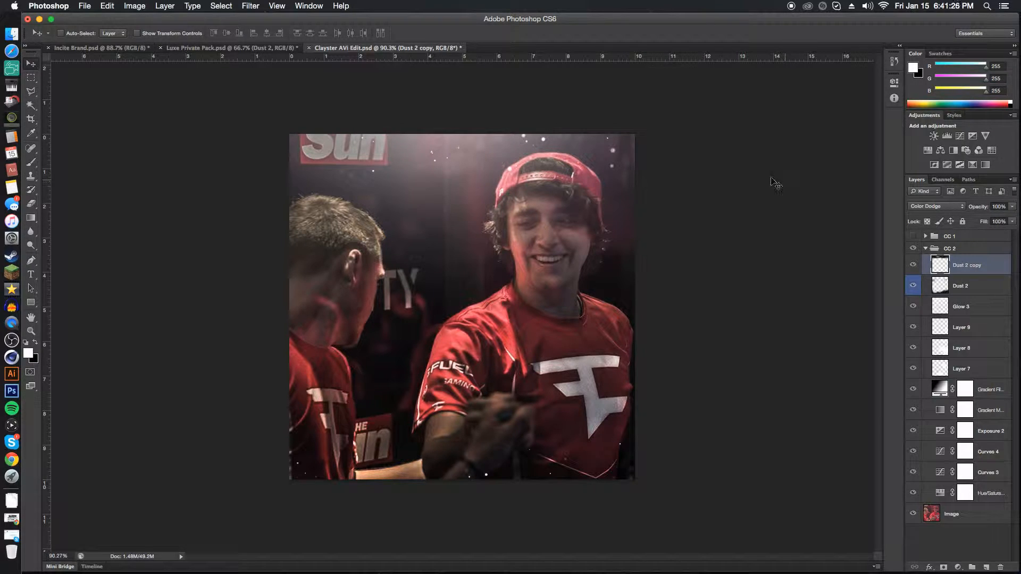
Hide Dust 2 in Luxe Private Pack.psd and copy its Dust 4 layer over the middle of the avatar photo.
click(233, 49)
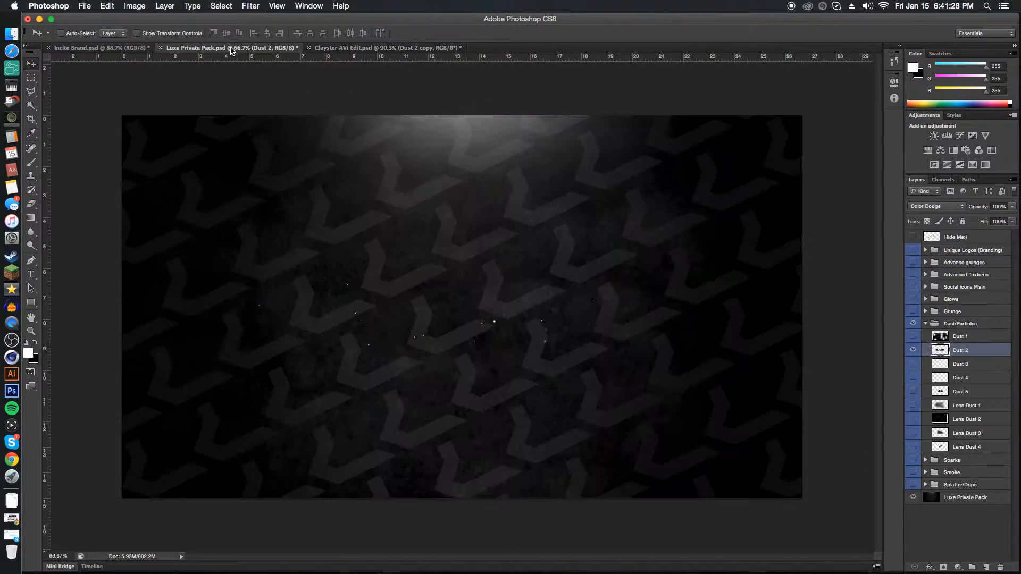
click(913, 350)
click(914, 377)
click(928, 378)
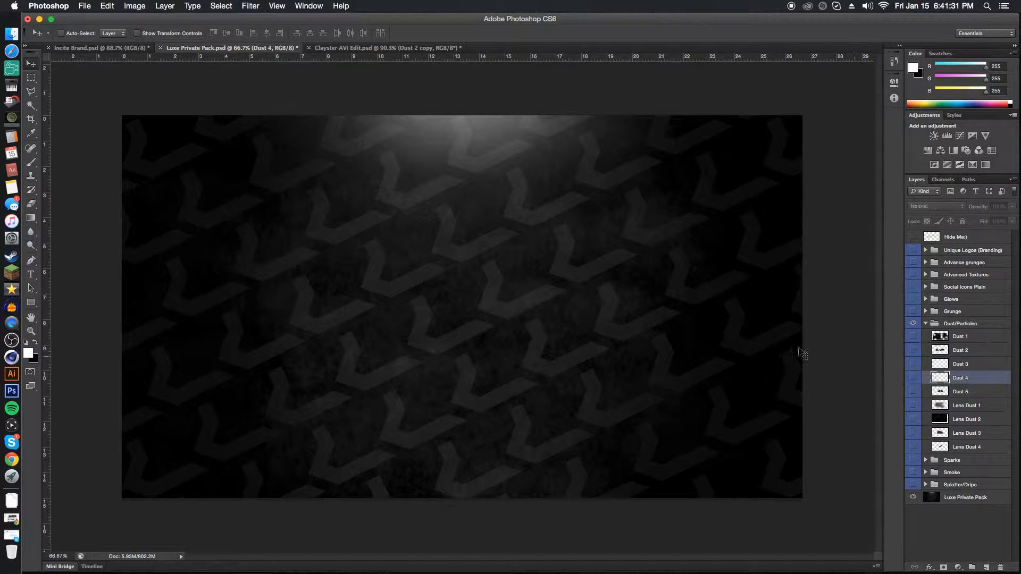
click(344, 52)
drag(344, 52, 473, 336)
key(Return)
Set the Dust 4 layer's opacity to 20%.
key(1)
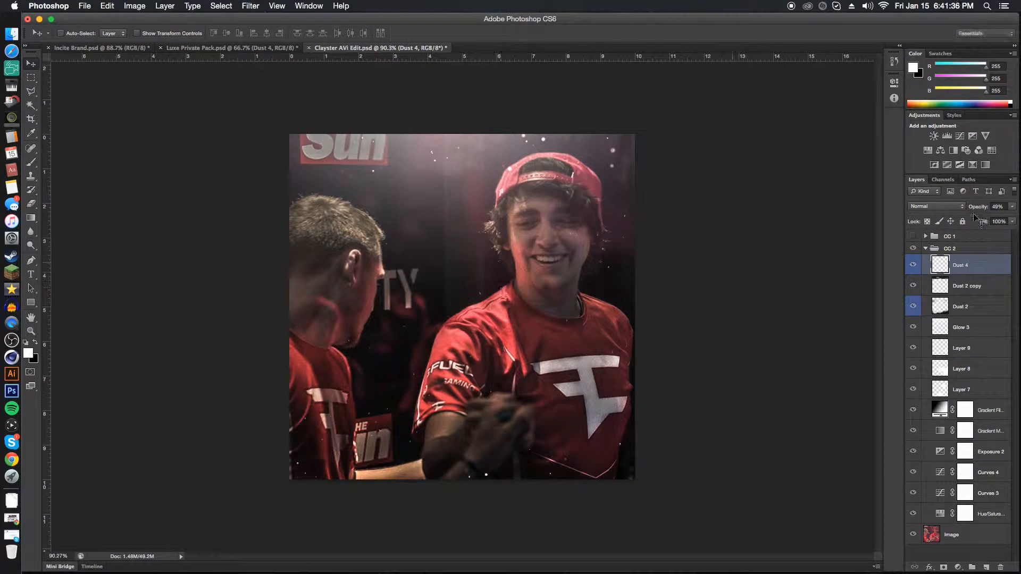
drag(967, 209, 965, 210)
mouse_move(973, 210)
mouse_down()
mouse_move(961, 210)
mouse_move(979, 211)
mouse_up()
click(964, 210)
click(966, 210)
key(b)
drag(563, 234, 568, 252)
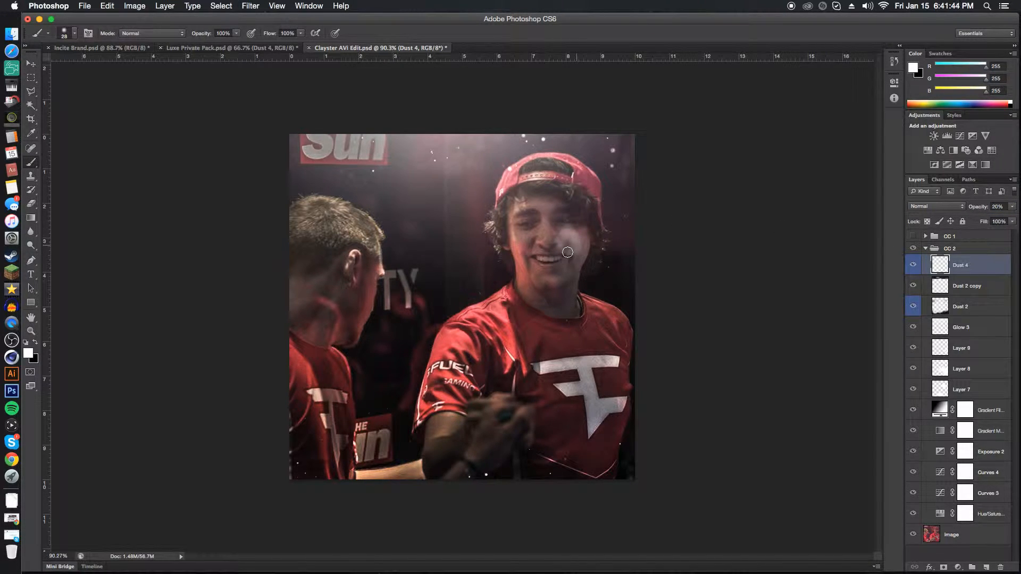
key(super+z)
key(v)
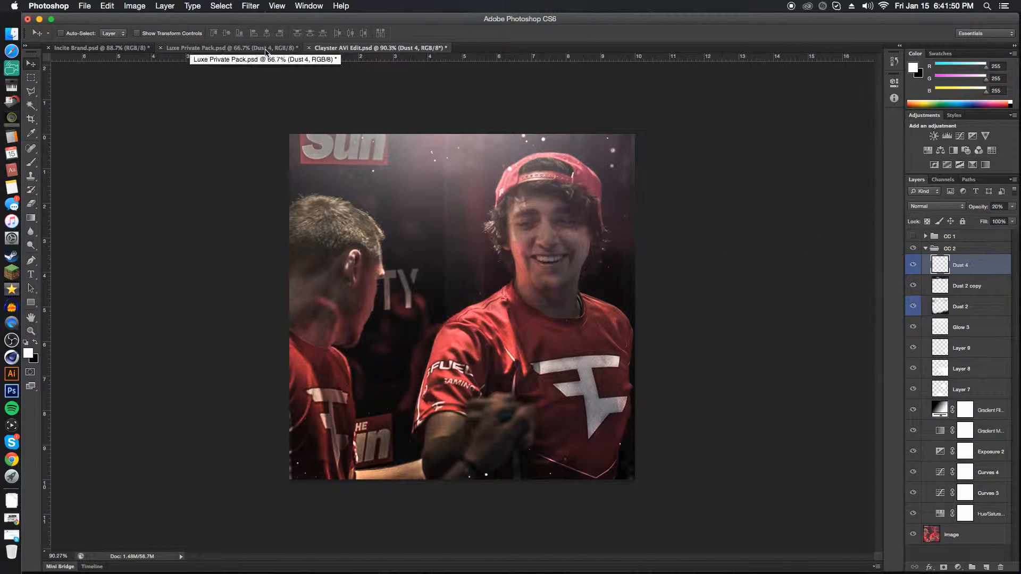
Collapse the CC 2 group and compare it with CC 1 and the unedited photo by toggling both groups' visibility.
click(926, 248)
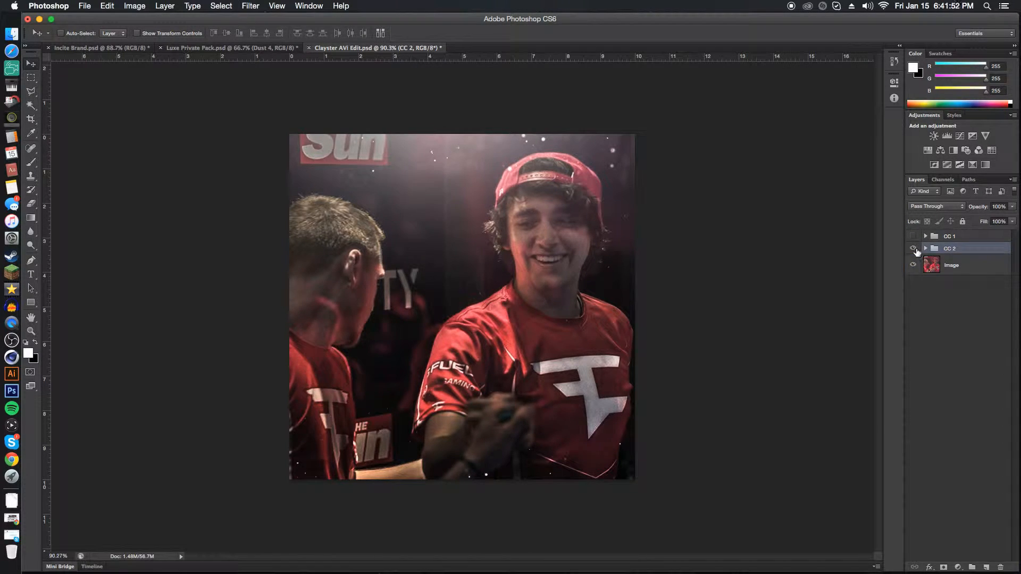
click(913, 249)
click(913, 236)
click(913, 236)
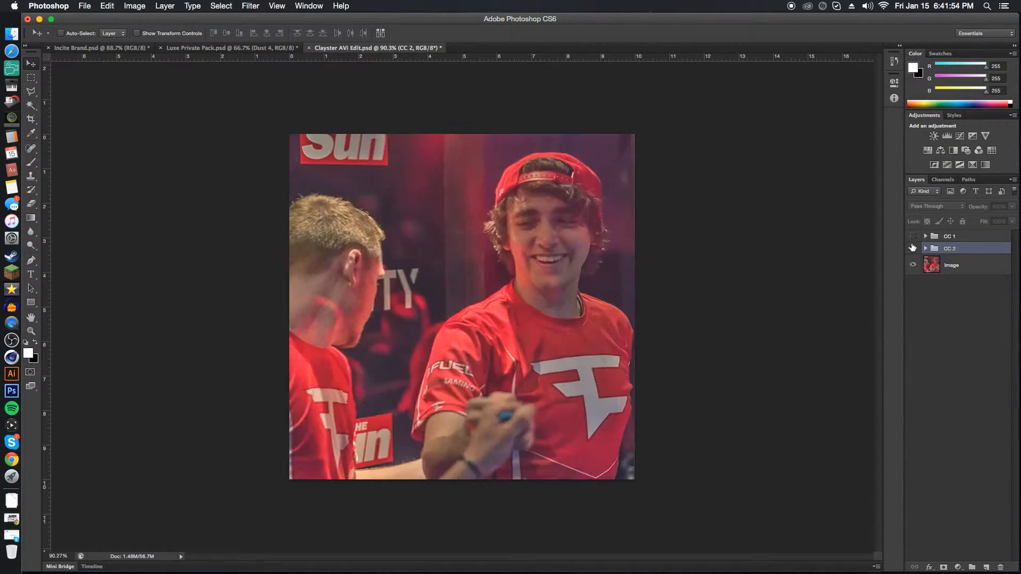
click(913, 248)
Add an empty layer above Dust 4 in the CC 2 group and select the whole canvas with a rectangular marquee.
click(926, 248)
click(969, 265)
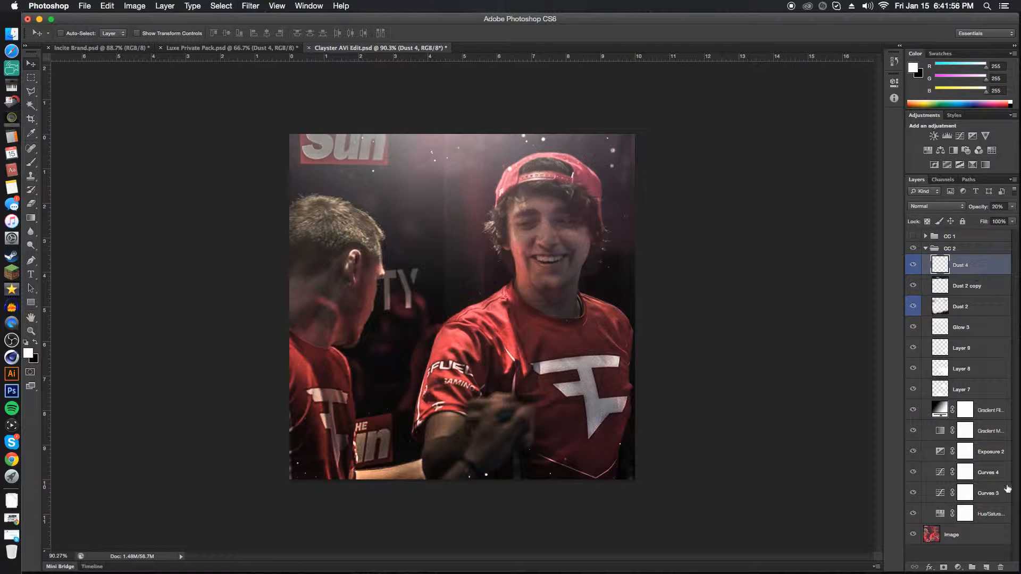
click(987, 568)
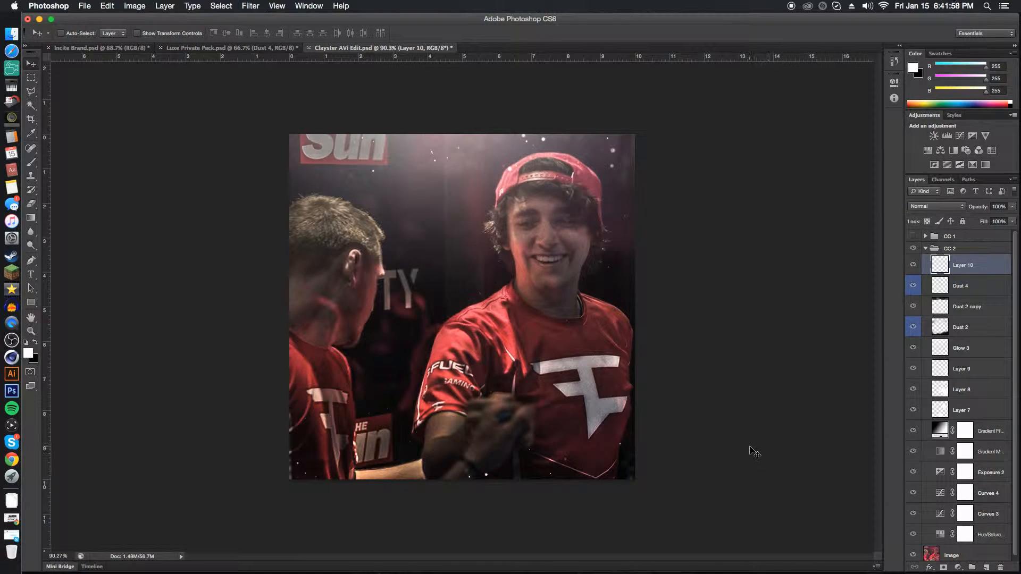
key(m)
drag(310, 130, 756, 545)
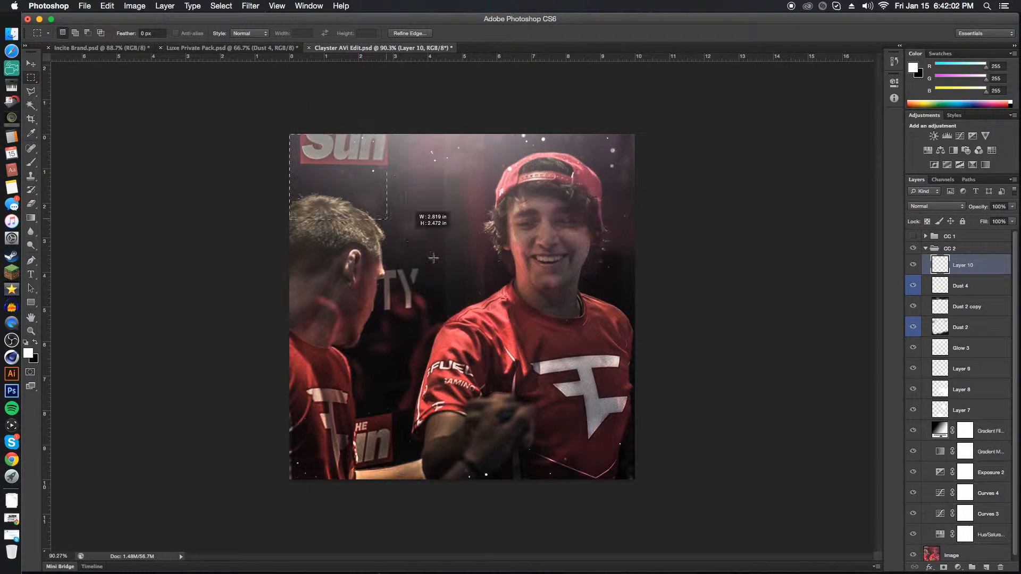
Convert the selection to a 5-pixel border, fill it with white and deselect.
click(222, 6)
mouse_move(238, 141)
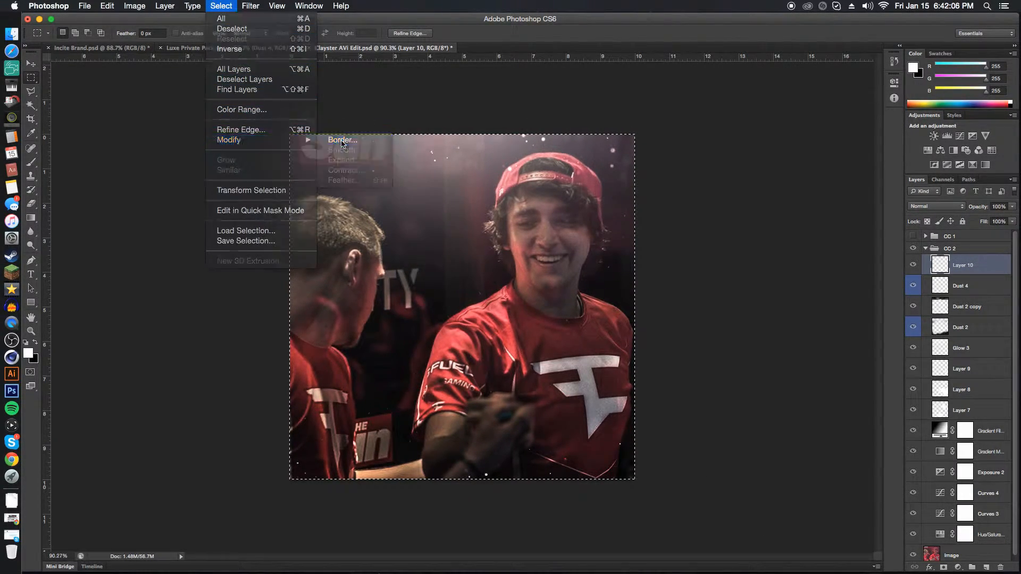
click(336, 140)
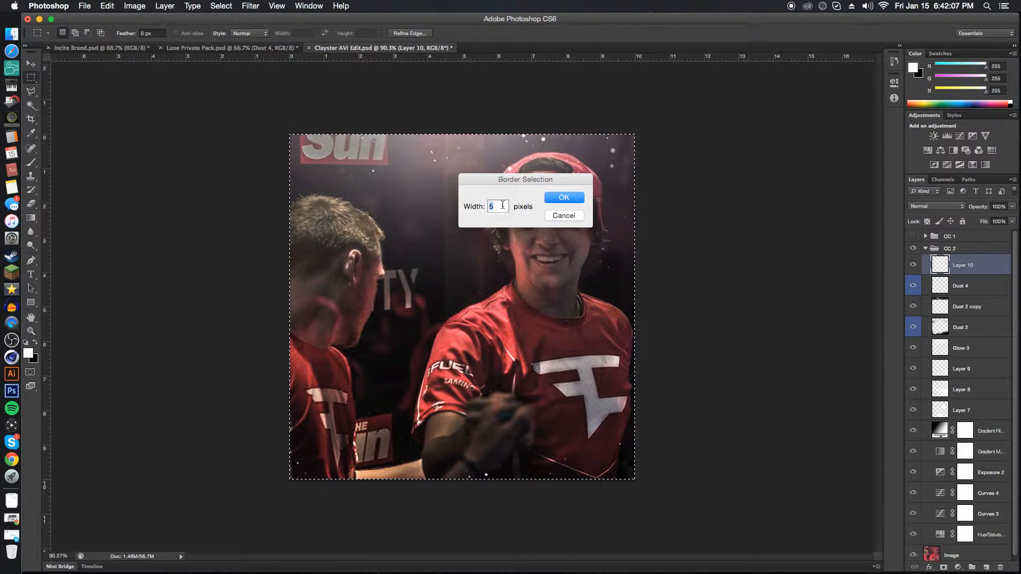
click(563, 198)
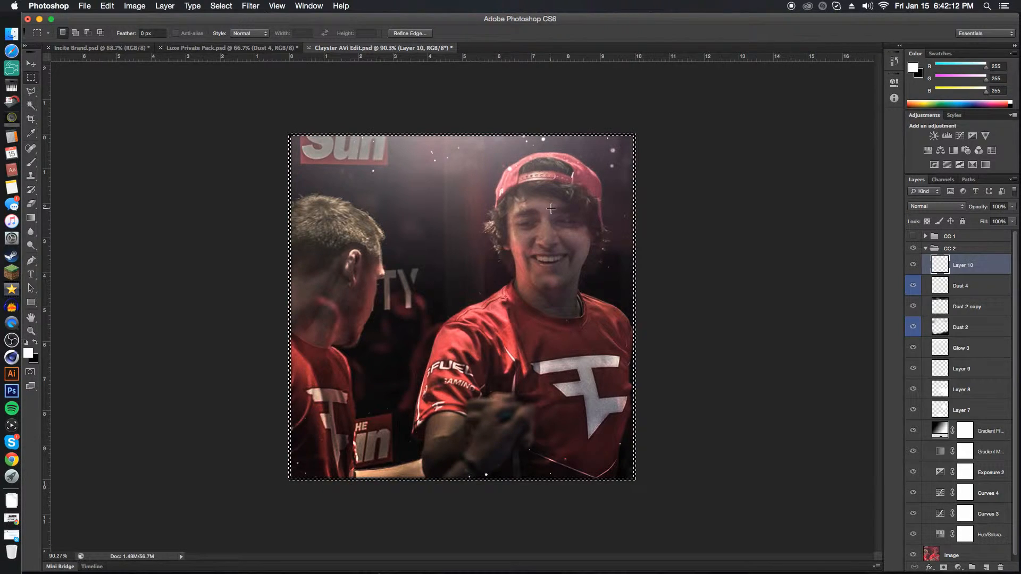
key(alt+BackSpace)
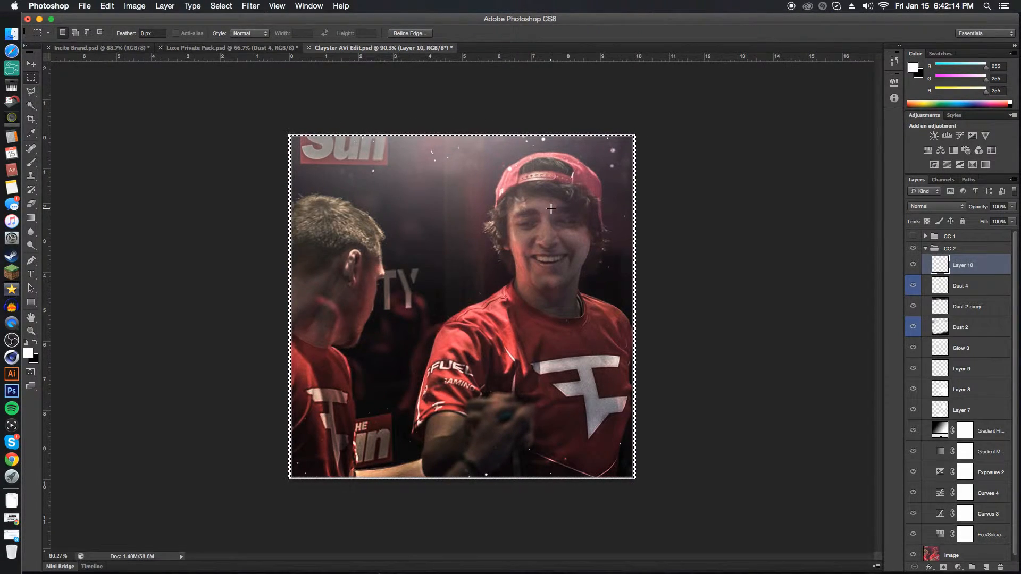
key(super+d)
key(v)
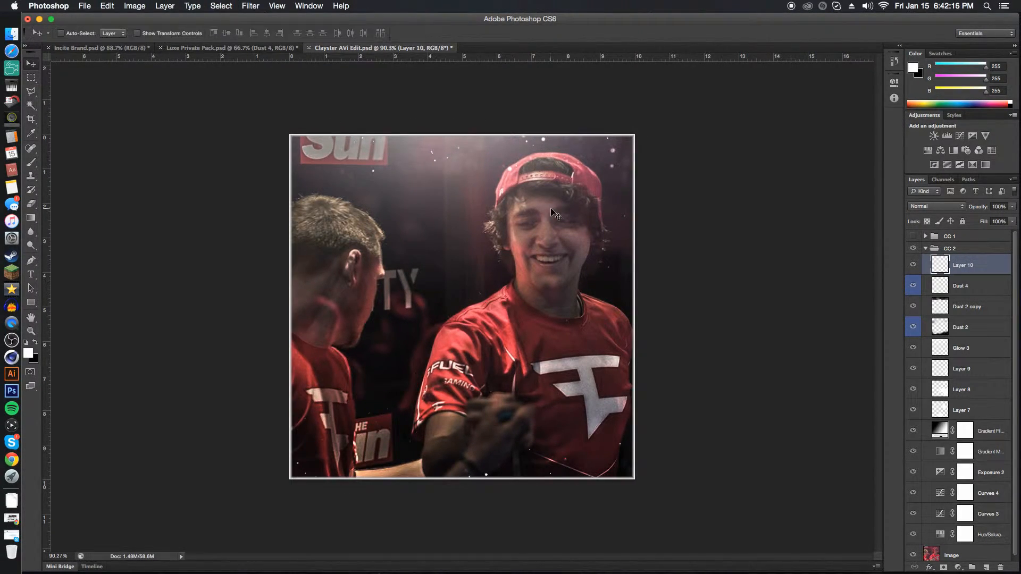
Set the white border layer to Overlay at 78% opacity and compare the photo with and without it.
click(939, 210)
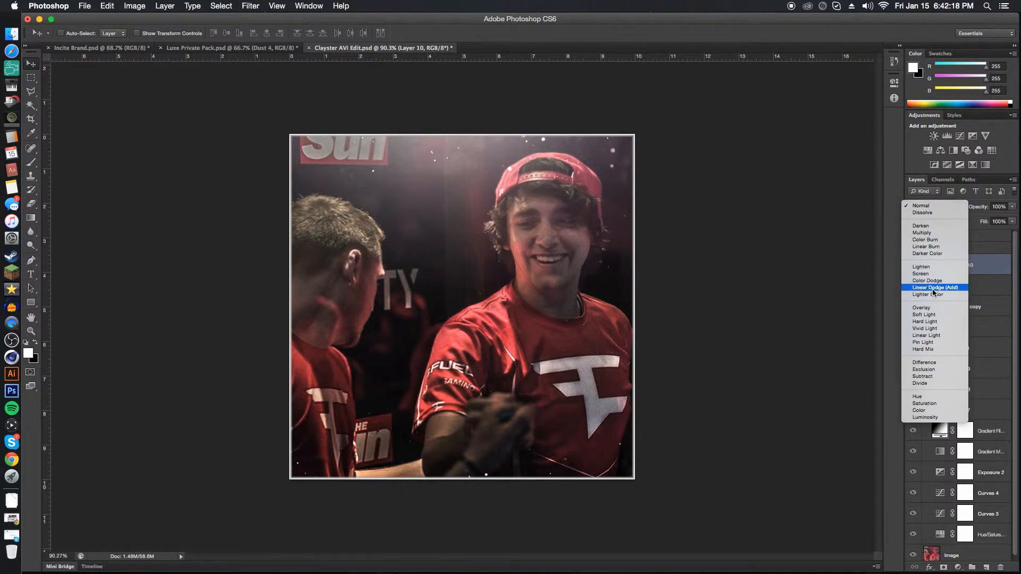
click(937, 308)
drag(978, 207, 967, 207)
click(913, 266)
click(914, 266)
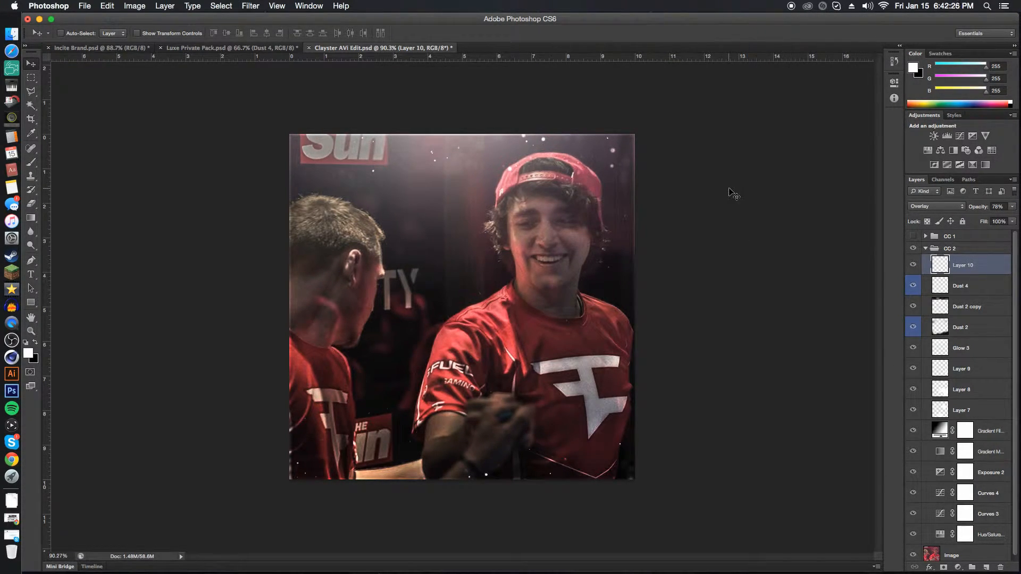
Collapse the CC 2 group and toggle its visibility to compare the finished edit with the unedited photo.
click(926, 249)
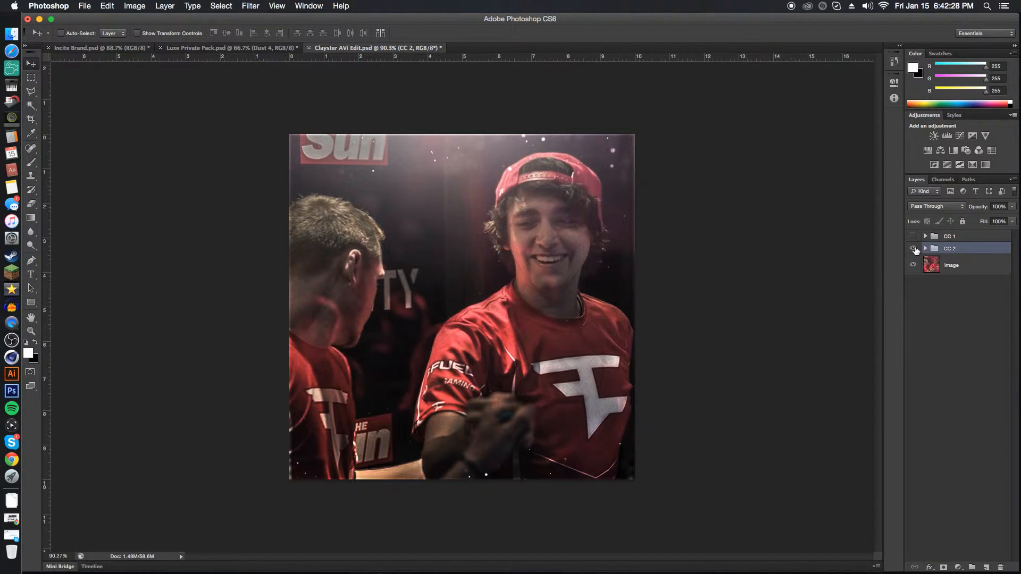
click(914, 249)
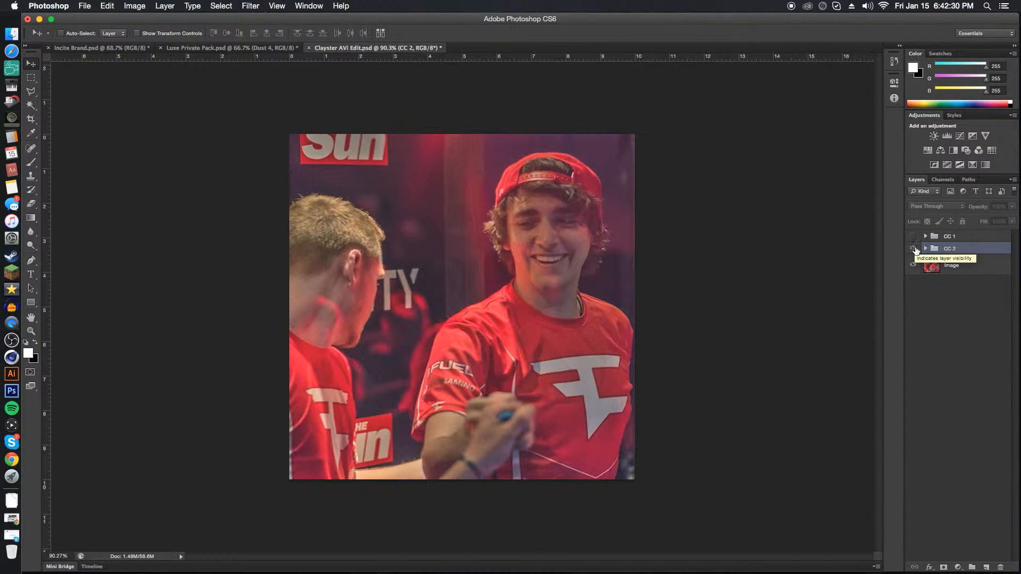
click(913, 249)
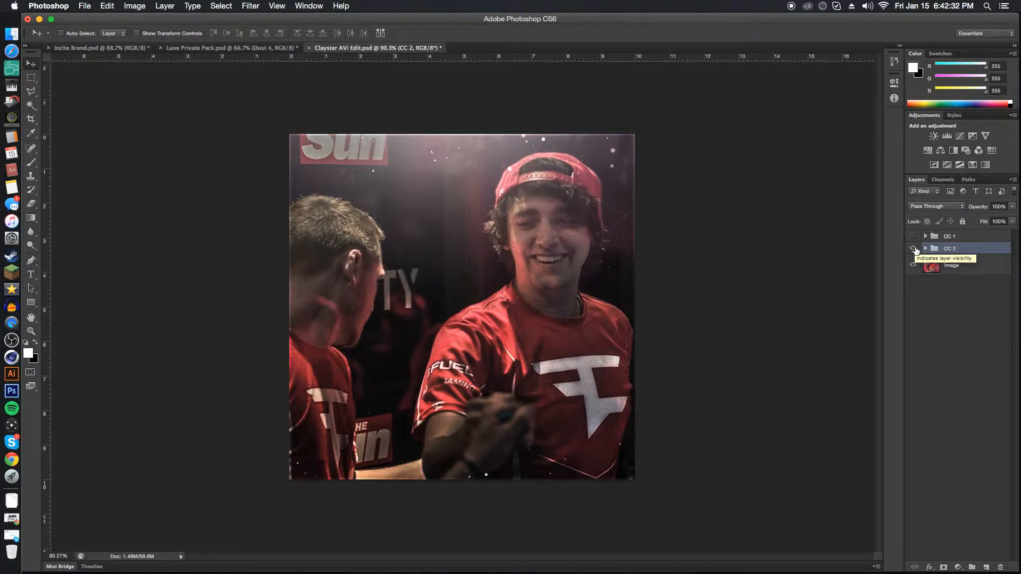